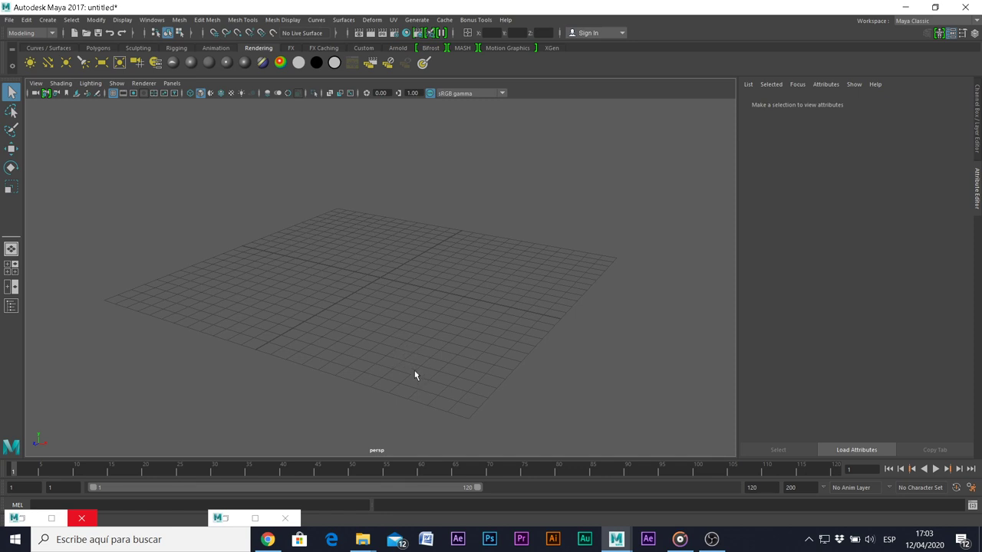
Step: Create a polygon plane at the origin and scale it in X and Z into a huge floor
{"action": "mouse_move", "coordinate": [417, 383]}
{"action": "left_mouse_down", "text": "alt"}
{"action": "mouse_move", "coordinate": [465, 383]}
{"action": "mouse_move", "coordinate": [407, 392]}
{"action": "mouse_move", "coordinate": [390, 371]}
{"action": "mouse_move", "coordinate": [378, 384]}
{"action": "left_mouse_up", "text": "alt"}
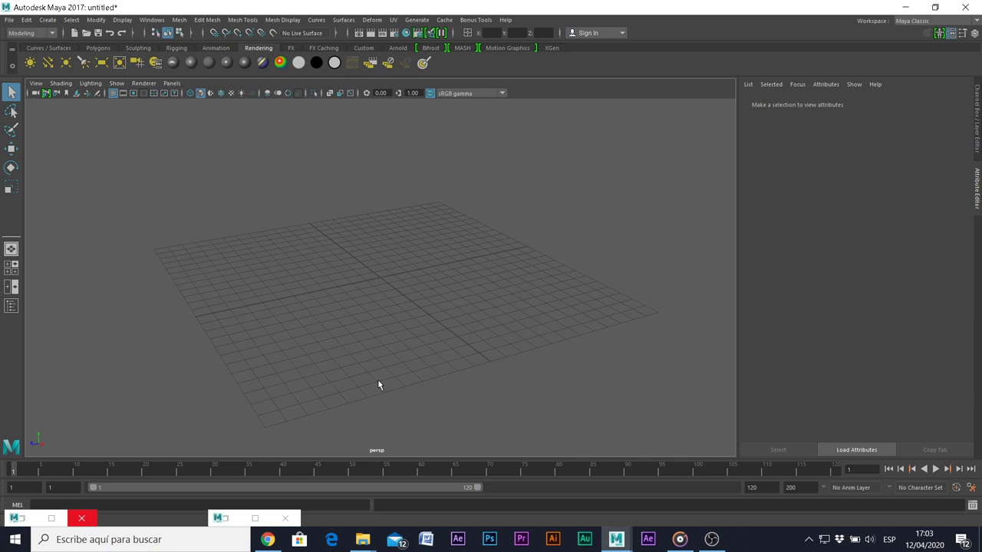
{"action": "left_click_drag", "start_coordinate": [363, 386], "coordinate": [304, 212], "text": "alt"}
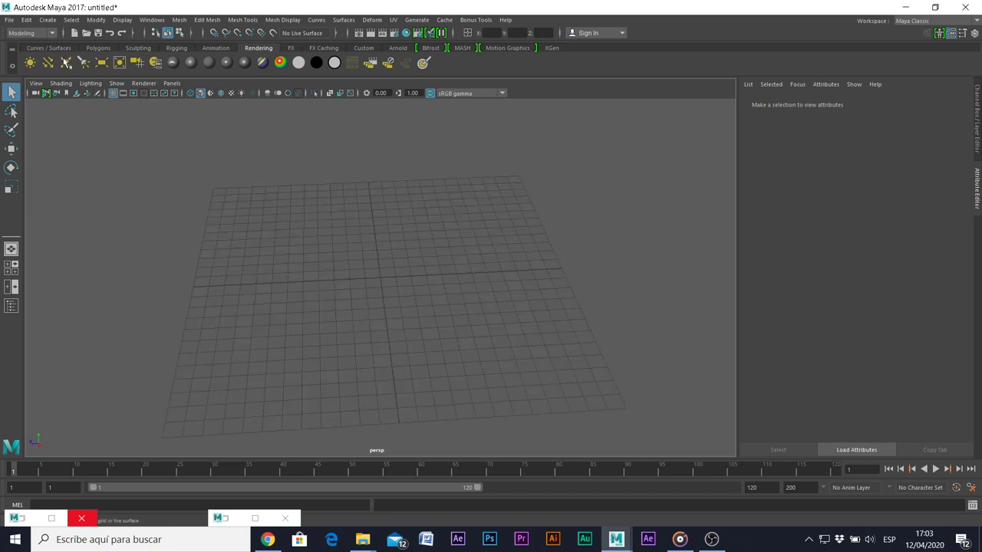
{"action": "left_click", "coordinate": [96, 48]}
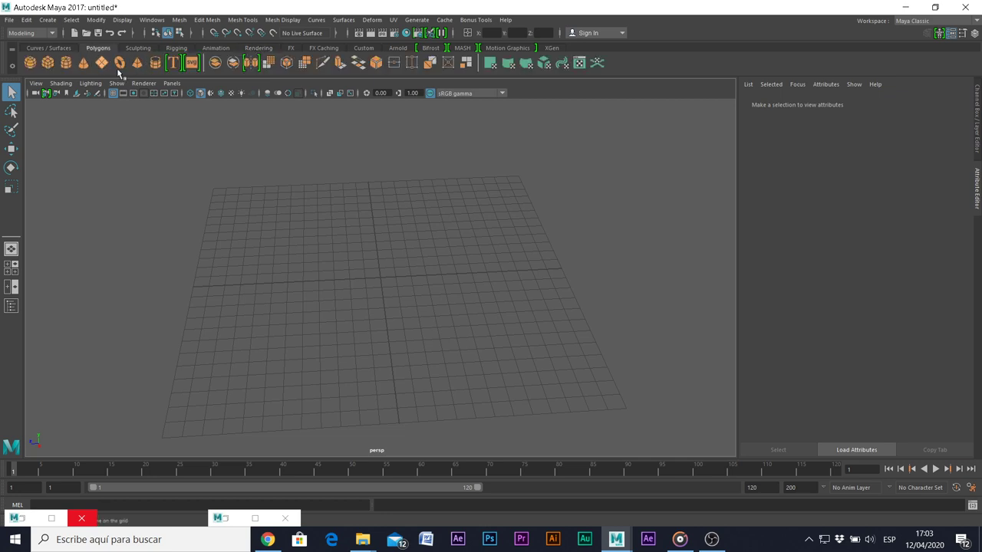
{"action": "left_click", "coordinate": [103, 63]}
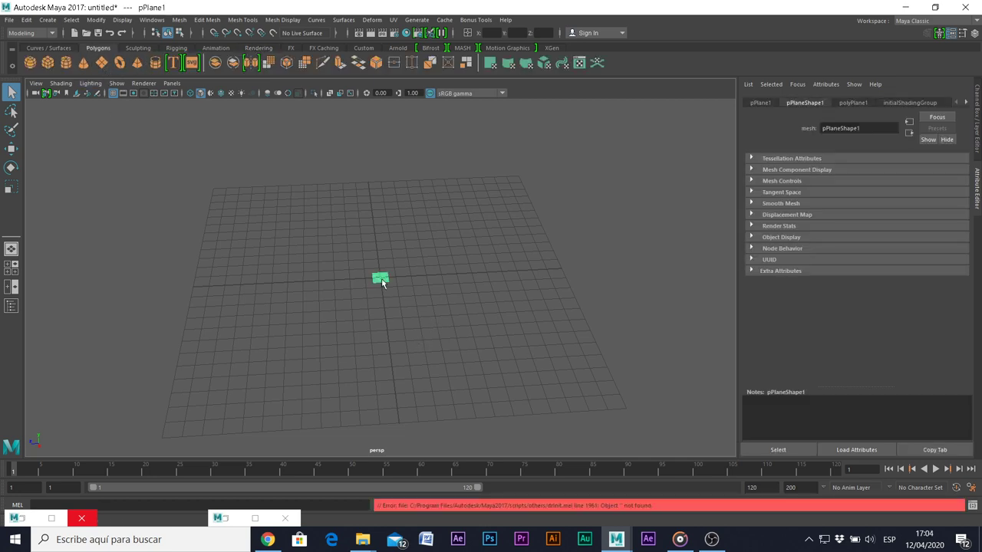
{"action": "key", "text": "r"}
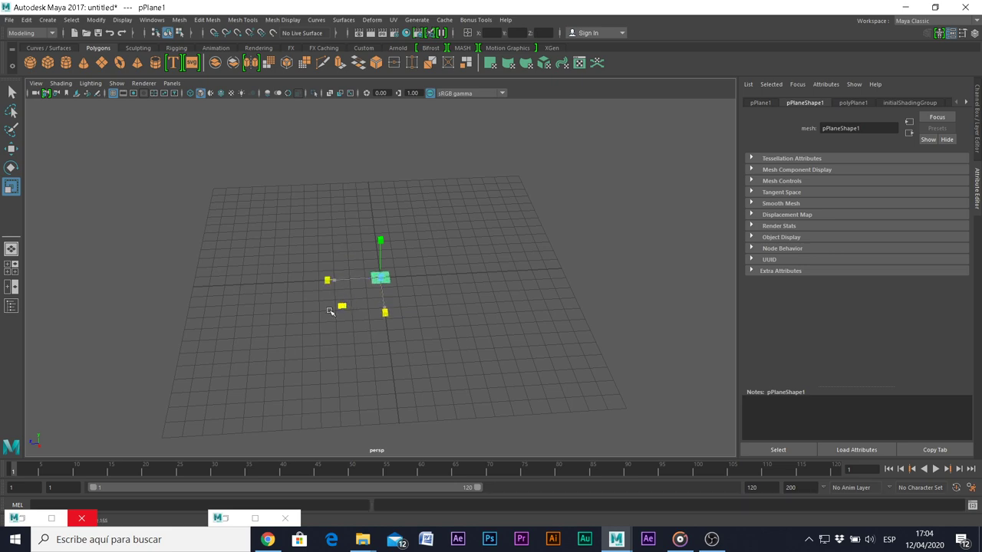
{"action": "left_click_drag", "start_coordinate": [334, 309], "coordinate": [156, 369]}
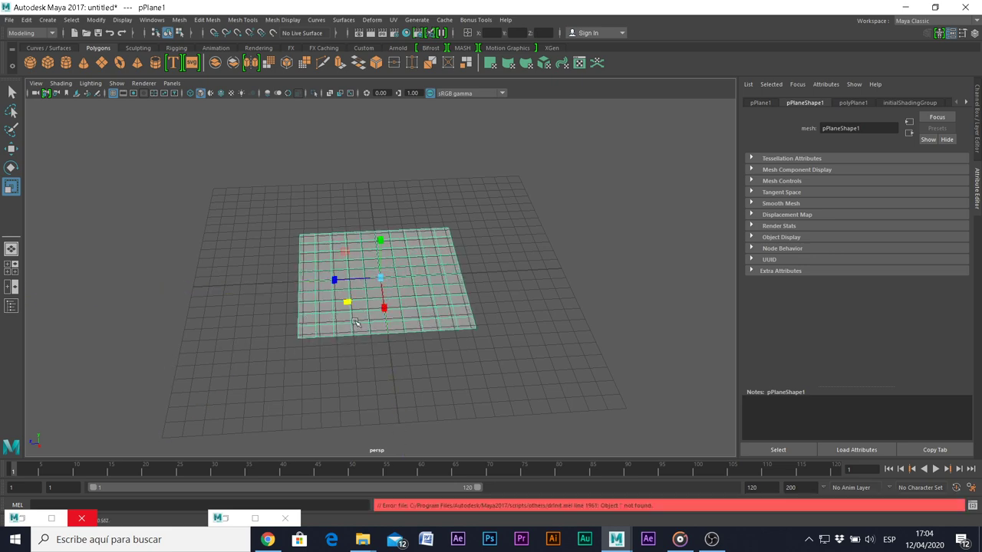
{"action": "mouse_move", "coordinate": [356, 322]}
{"action": "left_mouse_down", "text": "alt"}
{"action": "mouse_move", "coordinate": [481, 317]}
{"action": "mouse_move", "coordinate": [466, 328]}
{"action": "left_mouse_up", "text": "alt"}
{"action": "mouse_move", "coordinate": [417, 299]}
{"action": "left_mouse_down"}
{"action": "mouse_move", "coordinate": [476, 337]}
{"action": "mouse_move", "coordinate": [428, 313]}
{"action": "left_mouse_up"}
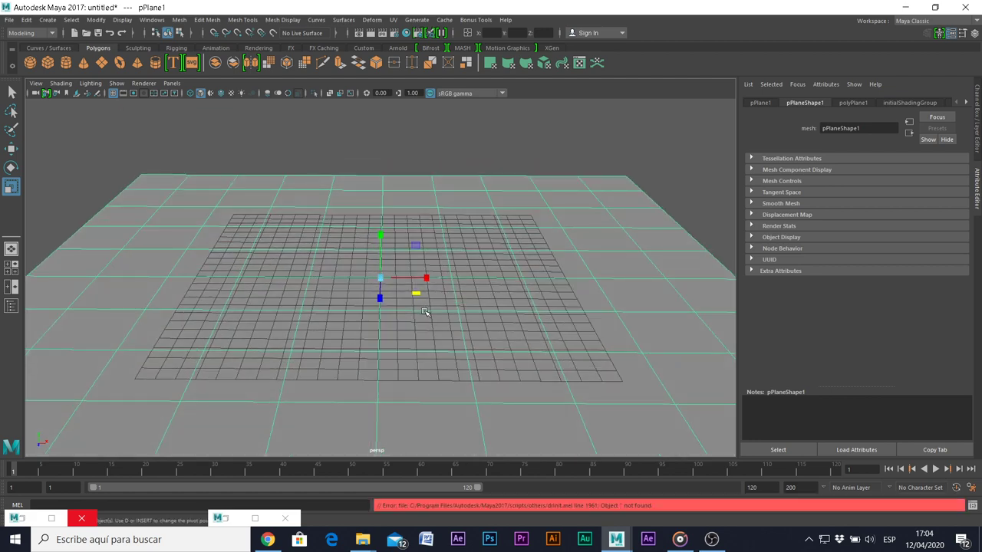
Step: Create an enlarged polygon sphere and duplicate it with an offset into five evenly spaced spheres
{"action": "left_click", "coordinate": [30, 62]}
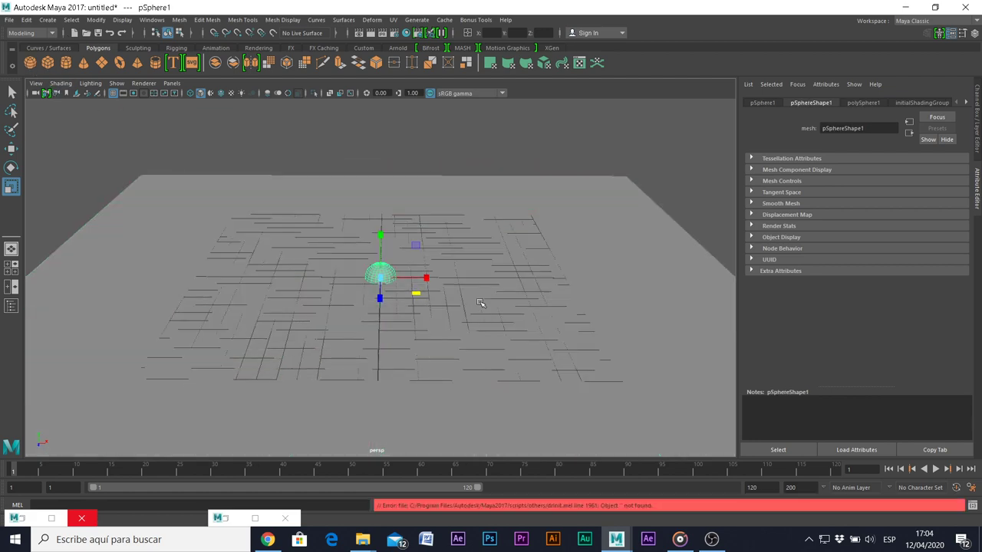
{"action": "mouse_move", "coordinate": [380, 277]}
{"action": "left_mouse_down"}
{"action": "mouse_move", "coordinate": [425, 298]}
{"action": "mouse_move", "coordinate": [240, 292]}
{"action": "left_mouse_up"}
{"action": "key", "text": "w"}
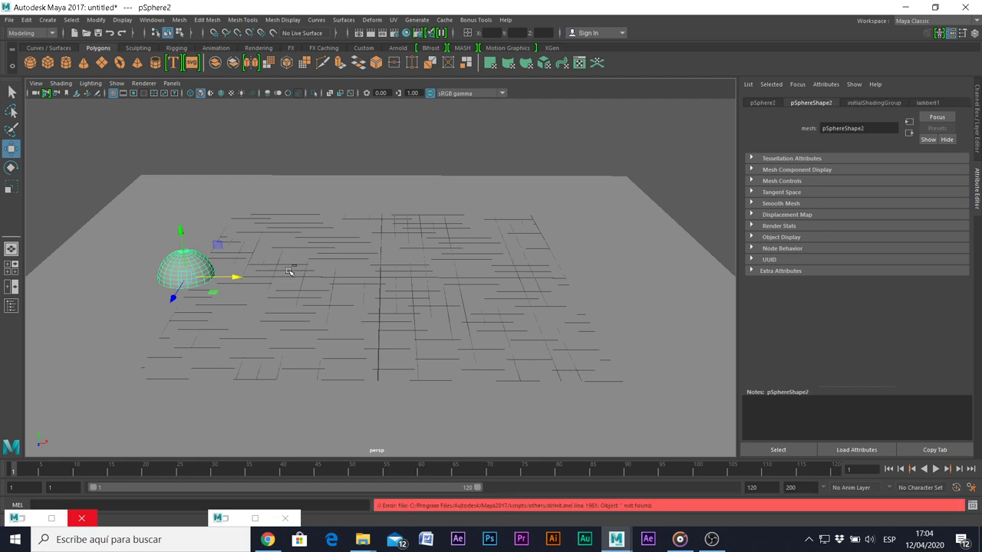
{"action": "key", "text": "ctrl+d"}
{"action": "left_click_drag", "start_coordinate": [236, 277], "coordinate": [324, 284]}
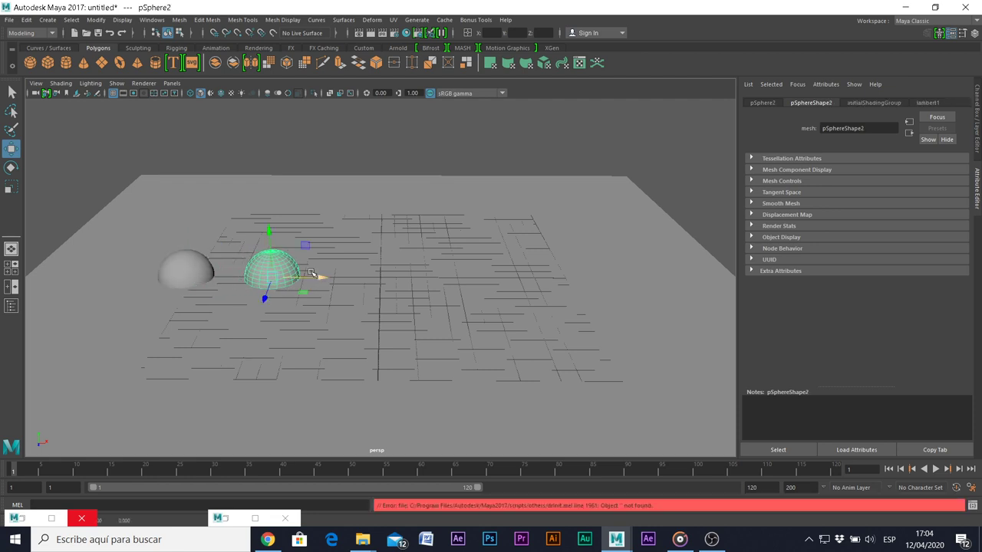
{"action": "key", "text": "shift+d"}
{"action": "key", "text": "shift+d"}
{"action": "key", "text": "shift+d"}
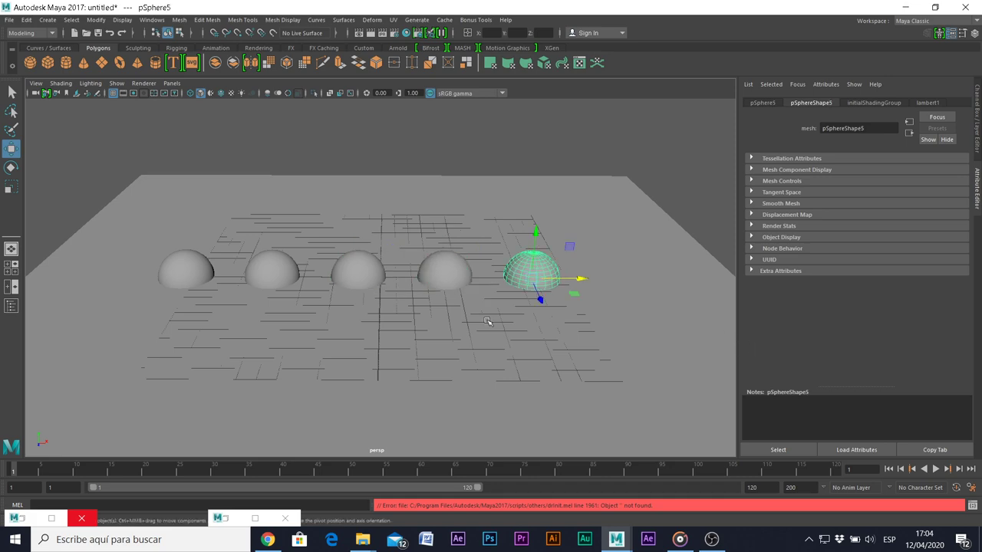
Step: Select all five spheres and raise them so most of each sits above the plane
{"action": "mouse_move", "coordinate": [307, 307]}
{"action": "left_mouse_down", "text": "alt"}
{"action": "mouse_move", "coordinate": [415, 291]}
{"action": "mouse_move", "coordinate": [416, 274]}
{"action": "mouse_move", "coordinate": [409, 279]}
{"action": "mouse_move", "coordinate": [519, 253]}
{"action": "left_mouse_up", "text": "alt"}
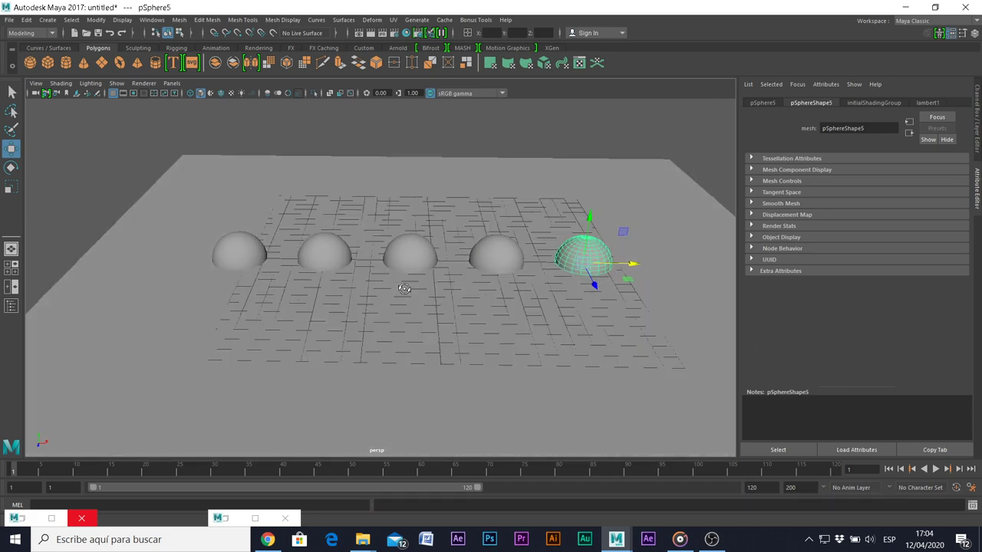
{"action": "left_click", "coordinate": [500, 258], "text": "shift"}
{"action": "left_click", "coordinate": [415, 259], "text": "shift"}
{"action": "left_click", "coordinate": [324, 260], "text": "shift"}
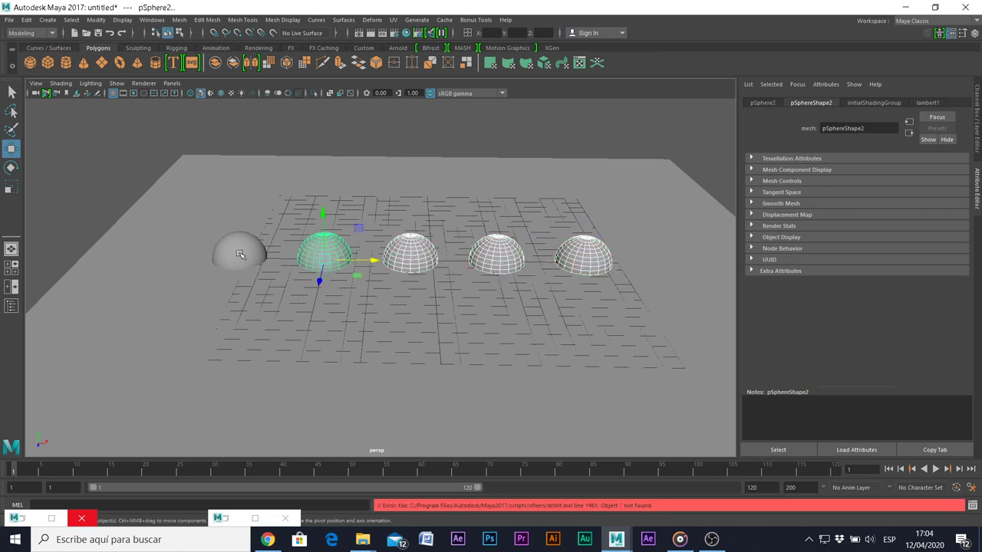
{"action": "left_click", "coordinate": [241, 255], "text": "shift"}
{"action": "left_click_drag", "start_coordinate": [234, 216], "coordinate": [234, 201]}
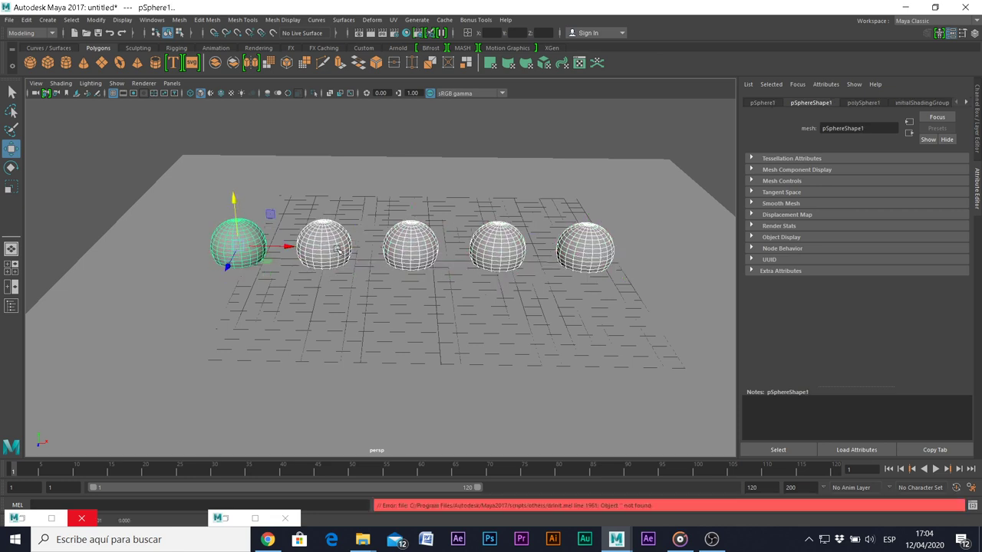
{"action": "left_click_drag", "start_coordinate": [374, 267], "coordinate": [380, 263], "text": "alt"}
{"action": "scroll", "coordinate": [376, 266], "scroll_direction": "up", "scroll_amount": 3}
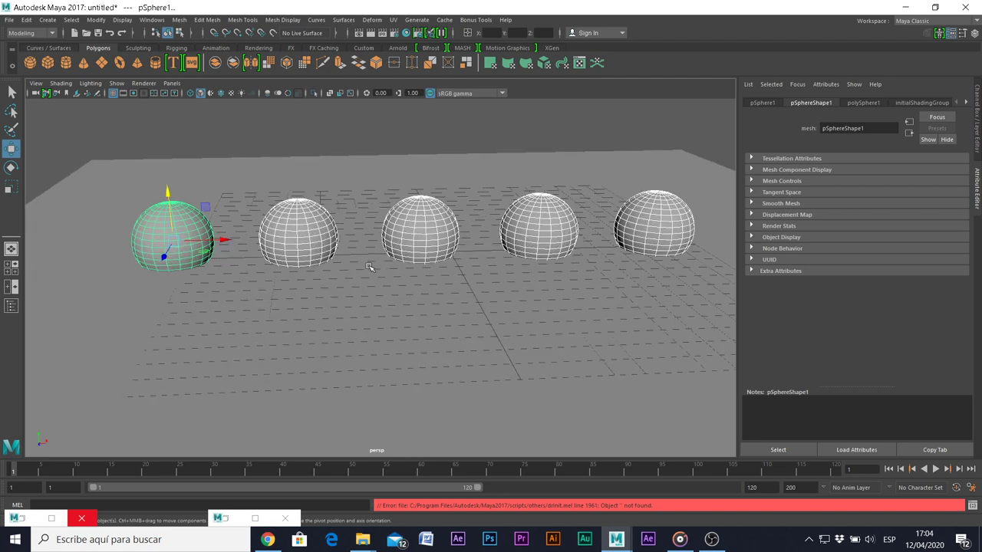
{"action": "left_click_drag", "start_coordinate": [395, 296], "coordinate": [402, 304], "text": "alt"}
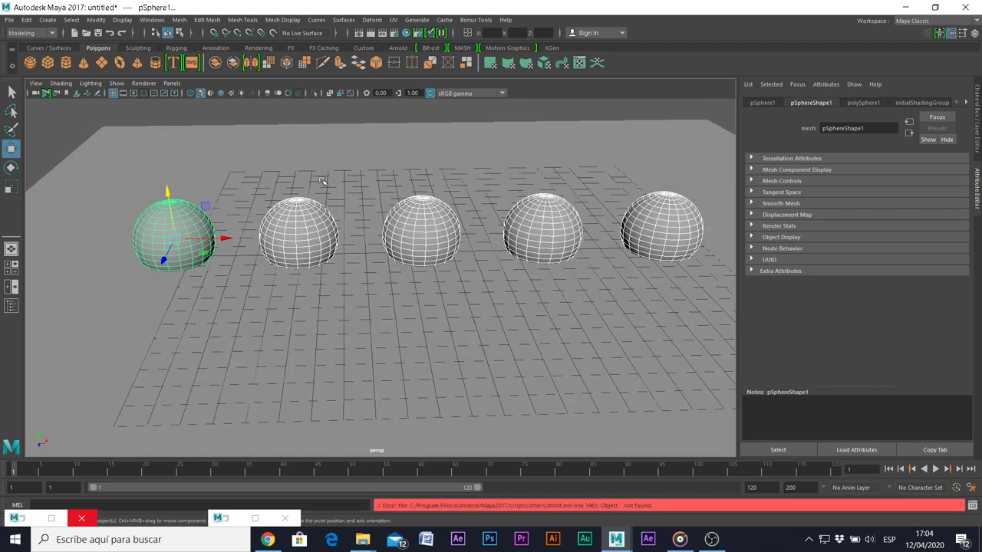
Step: Switch the view to smooth shading and select the leftmost sphere on the Rendering shelf
{"action": "key", "text": "5"}
{"action": "left_click", "coordinate": [327, 149]}
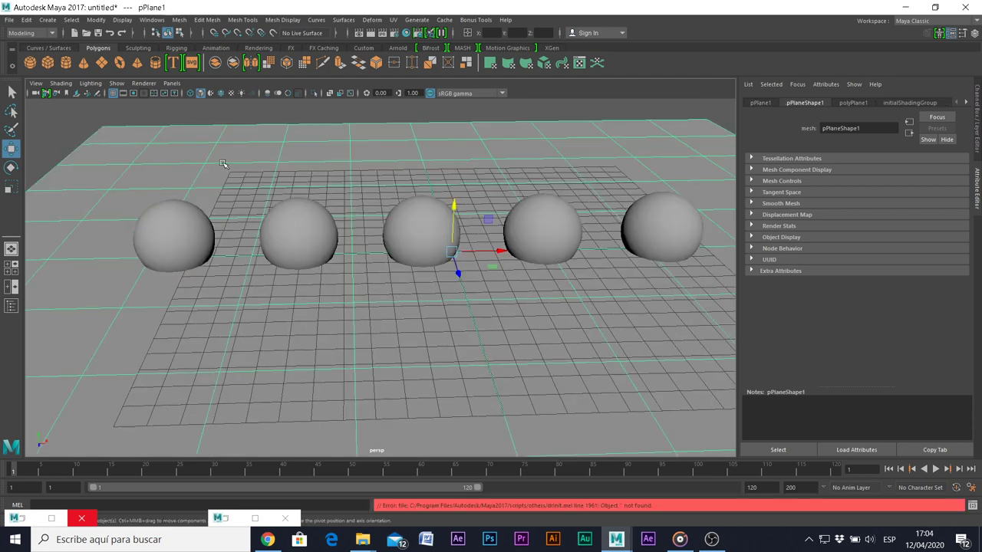
{"action": "left_click", "coordinate": [258, 48]}
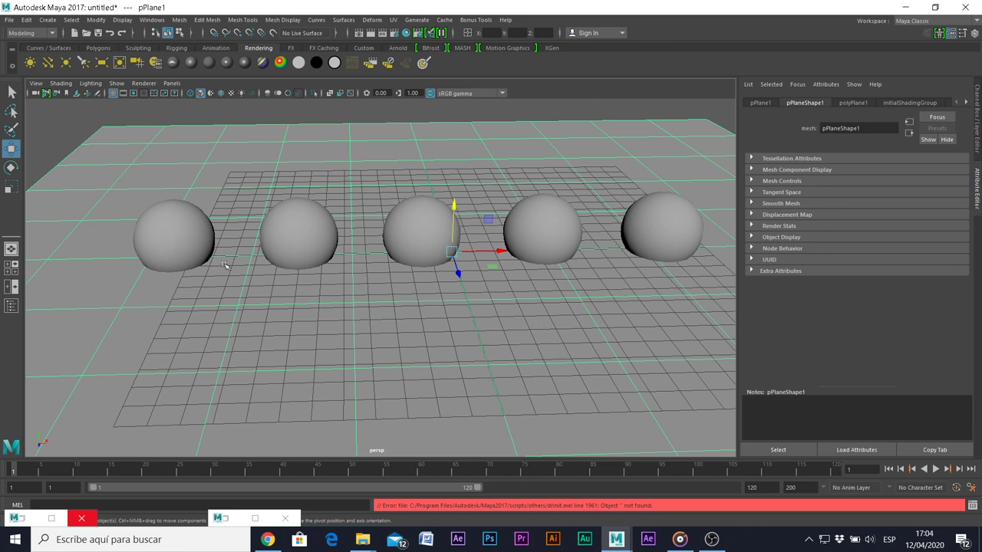
{"action": "left_click", "coordinate": [168, 244]}
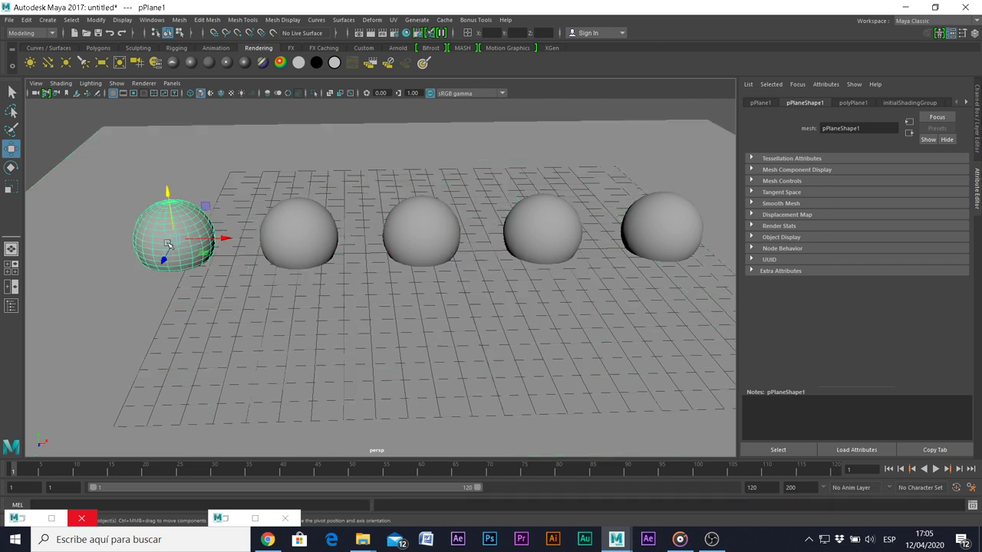
Step: Assign an anisotropic material to pSphere1 and set its colour to pure green (RGB 0, 1, 0)
{"action": "left_click", "coordinate": [173, 63]}
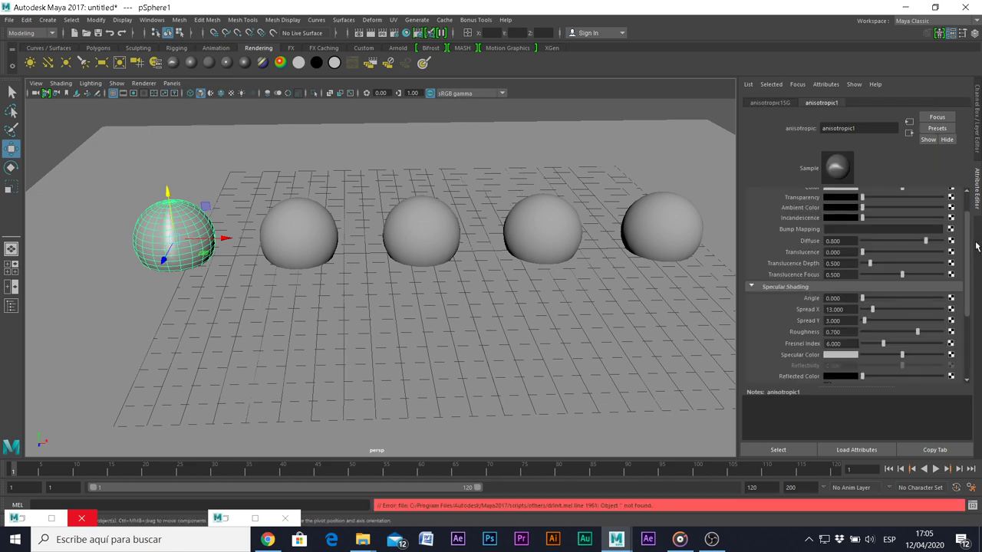
{"action": "left_click_drag", "start_coordinate": [969, 244], "coordinate": [969, 219]}
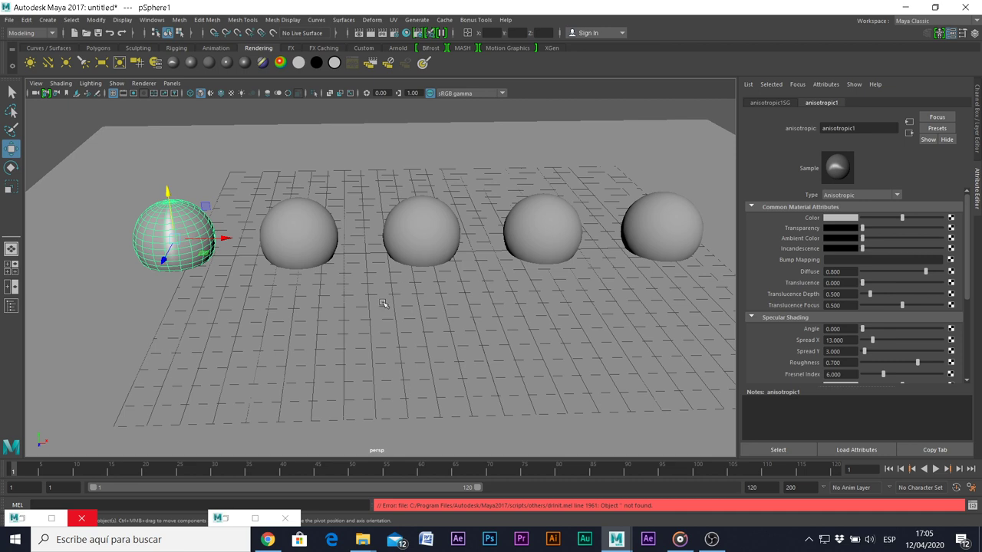
{"action": "key", "text": "f"}
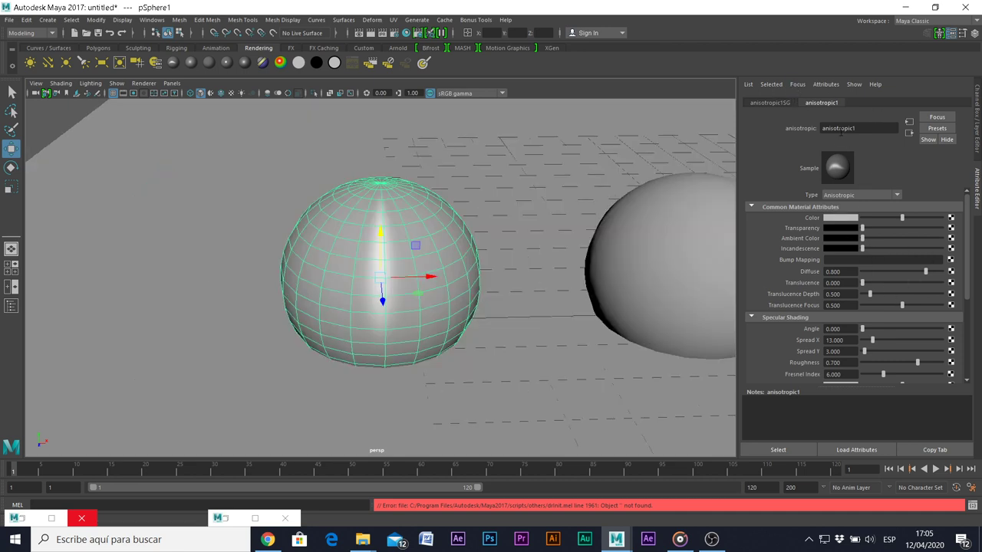
{"action": "left_click", "coordinate": [841, 219]}
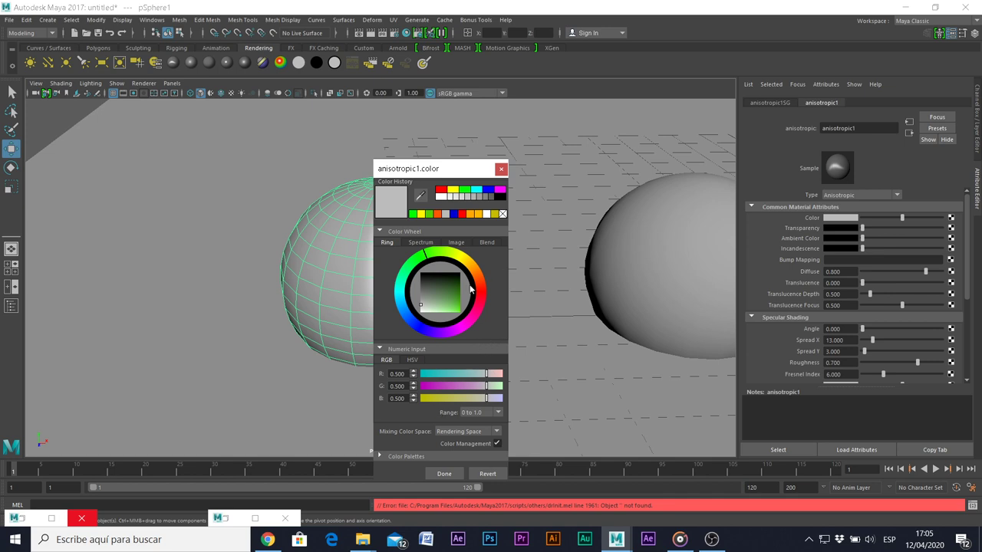
{"action": "left_click", "coordinate": [414, 217]}
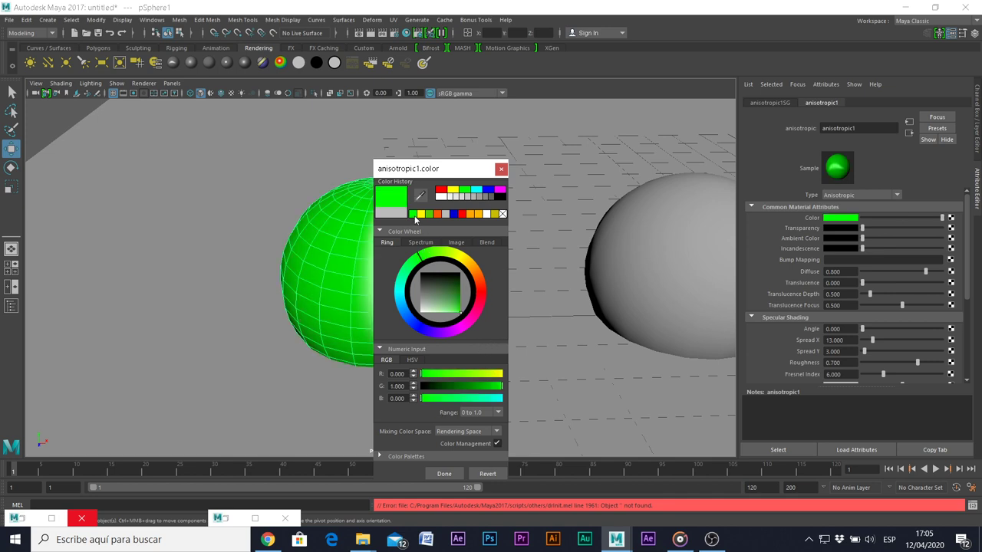
{"action": "left_click", "coordinate": [450, 474]}
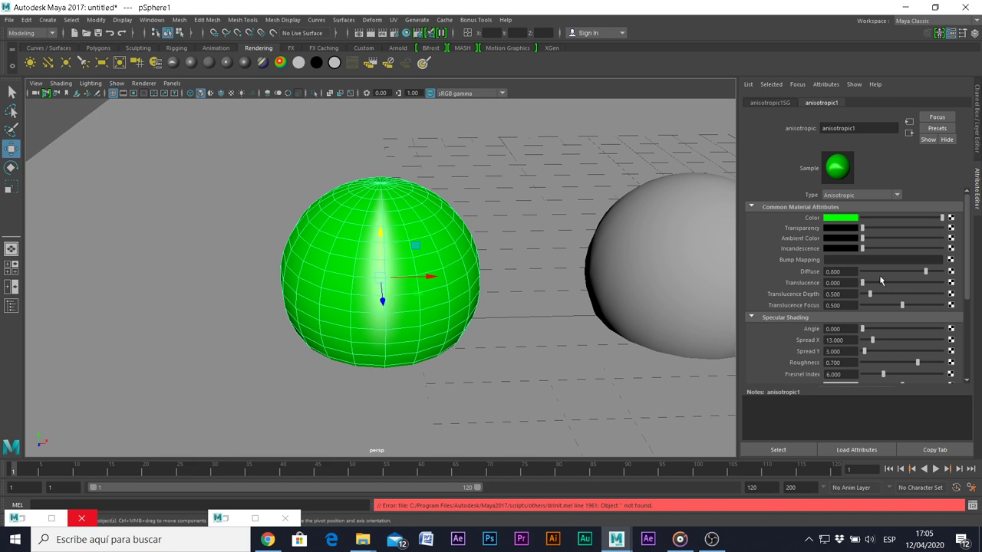
Step: Keep anisotropic1 opaque and set specular Angle 0 and Spread X 24.751 for a vertical streak
{"action": "mouse_move", "coordinate": [862, 228]}
{"action": "left_mouse_down"}
{"action": "mouse_move", "coordinate": [876, 258]}
{"action": "mouse_move", "coordinate": [849, 258]}
{"action": "left_mouse_up"}
{"action": "scroll", "coordinate": [880, 281], "scroll_direction": "down", "scroll_amount": 2}
{"action": "scroll", "coordinate": [886, 308], "scroll_direction": "down", "scroll_amount": 2}
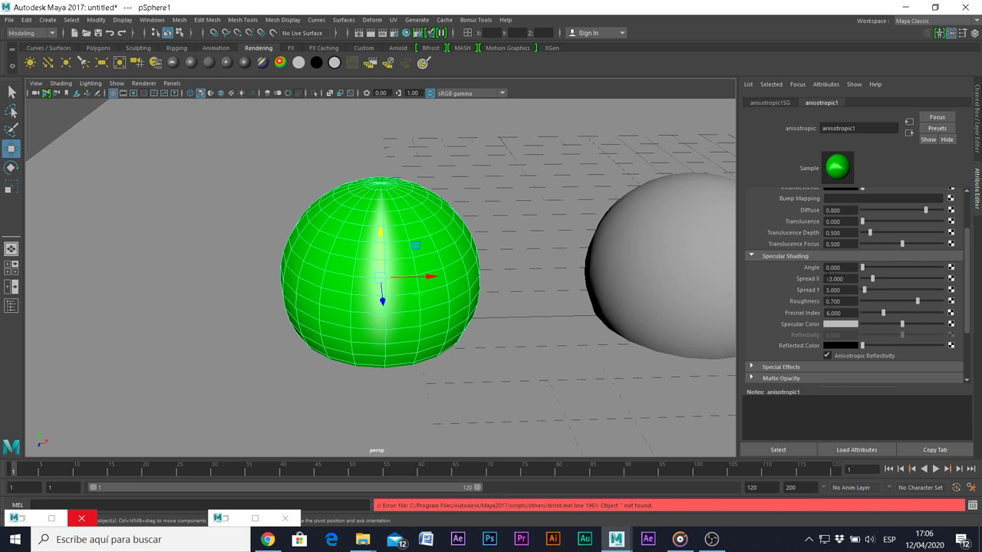
{"action": "left_click_drag", "start_coordinate": [864, 268], "coordinate": [901, 268]}
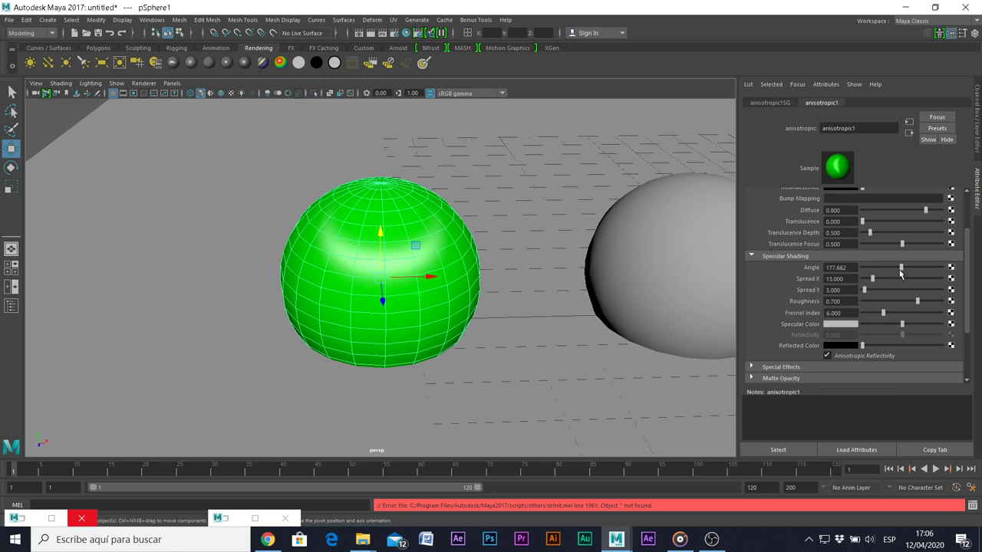
{"action": "mouse_move", "coordinate": [902, 268]}
{"action": "left_mouse_down"}
{"action": "mouse_move", "coordinate": [883, 270]}
{"action": "mouse_move", "coordinate": [902, 278]}
{"action": "left_mouse_up"}
{"action": "mouse_move", "coordinate": [900, 278]}
{"action": "left_mouse_down"}
{"action": "mouse_move", "coordinate": [865, 283]}
{"action": "mouse_move", "coordinate": [901, 273]}
{"action": "mouse_move", "coordinate": [874, 282]}
{"action": "mouse_move", "coordinate": [883, 280]}
{"action": "mouse_move", "coordinate": [849, 271]}
{"action": "left_mouse_up"}
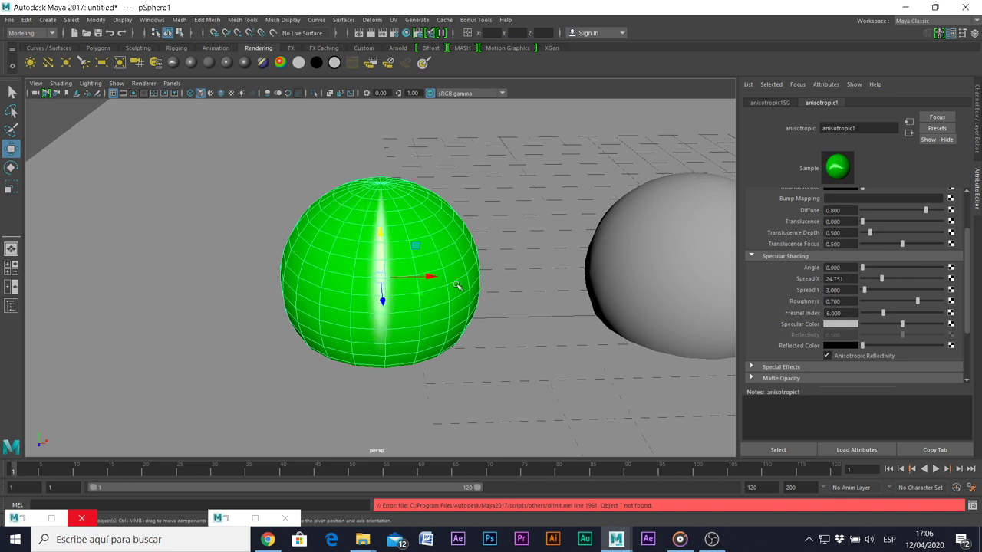
Step: Give the second sphere, pSphere2, a new Blinn material coloured yellow
{"action": "left_click", "coordinate": [695, 276]}
{"action": "key", "text": "f"}
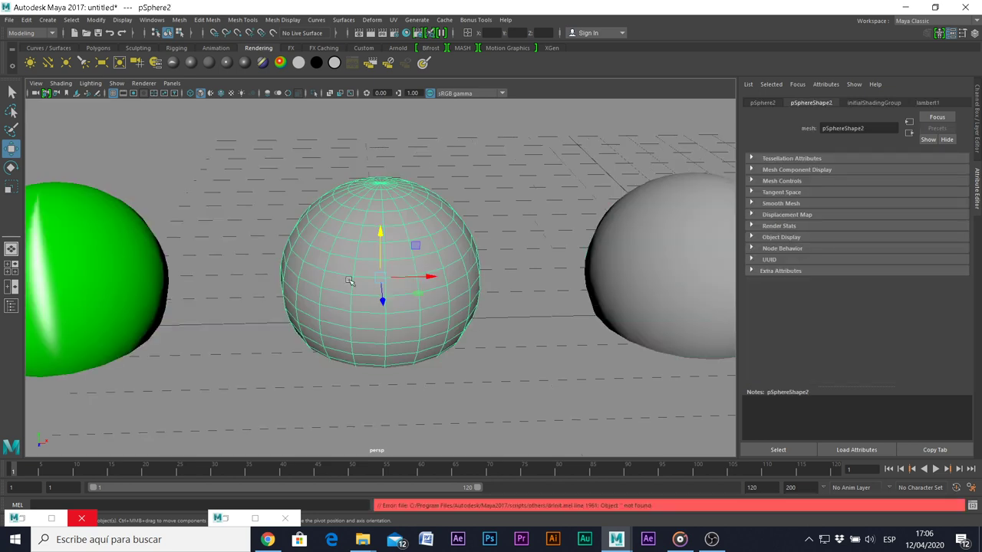
{"action": "left_click", "coordinate": [192, 63]}
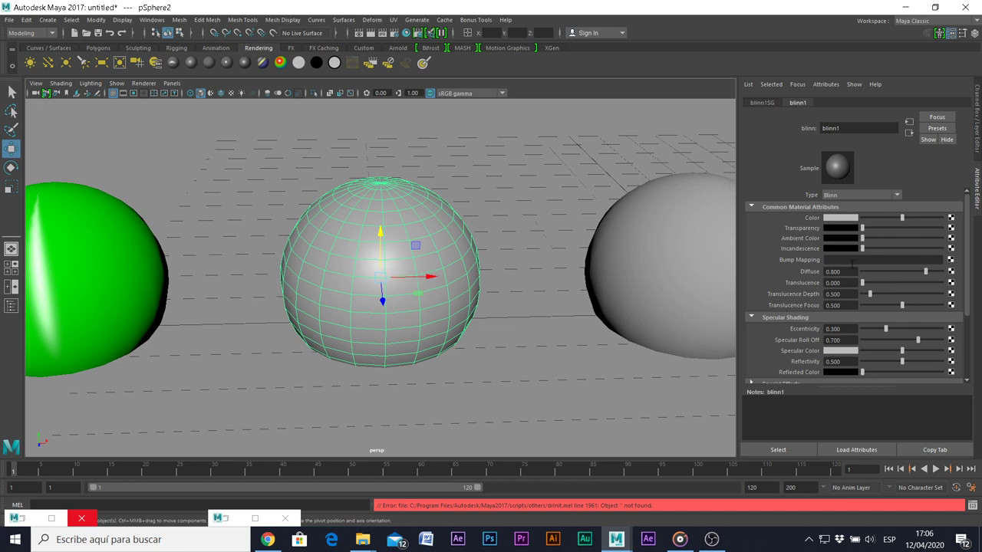
{"action": "left_click", "coordinate": [840, 219]}
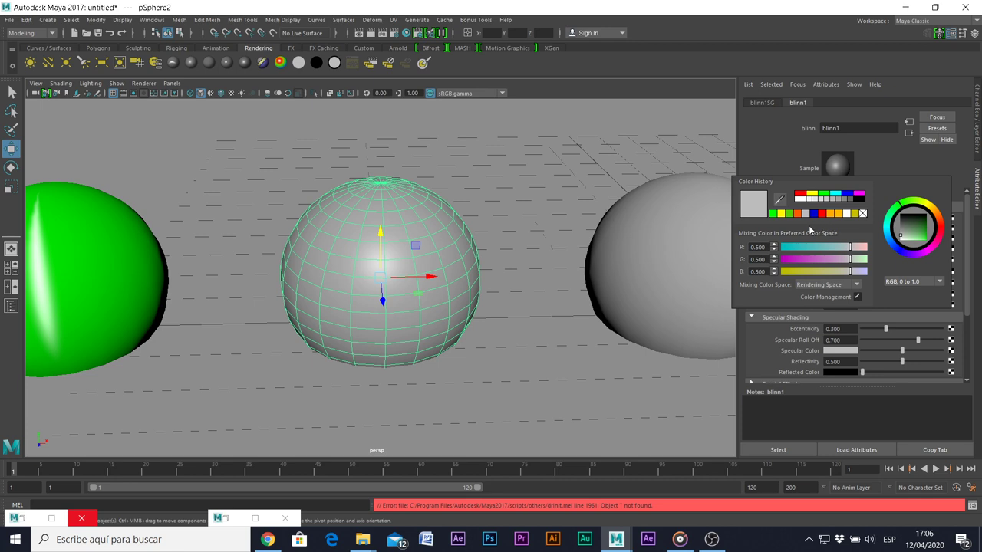
{"action": "left_click", "coordinate": [854, 213]}
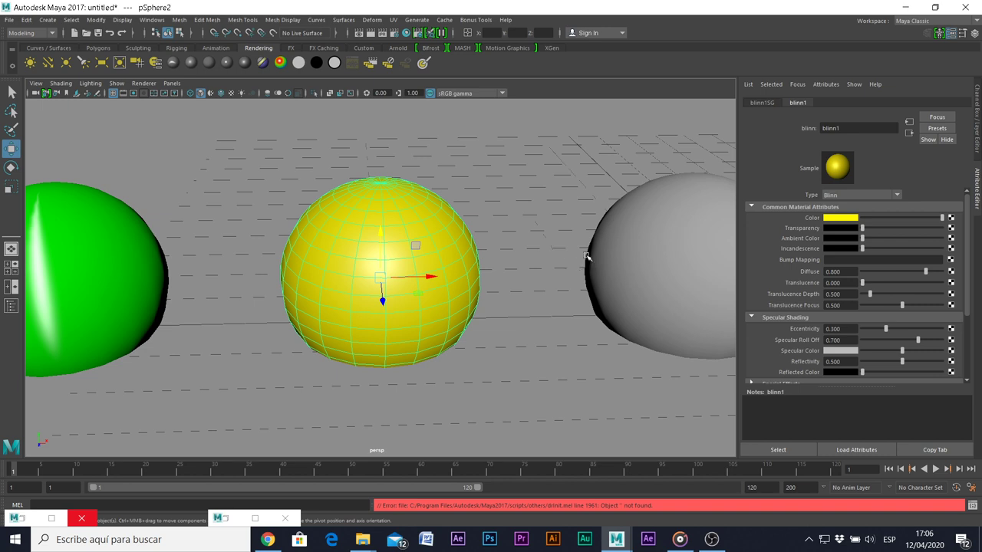
{"action": "scroll", "coordinate": [813, 376], "scroll_direction": "down", "scroll_amount": 2}
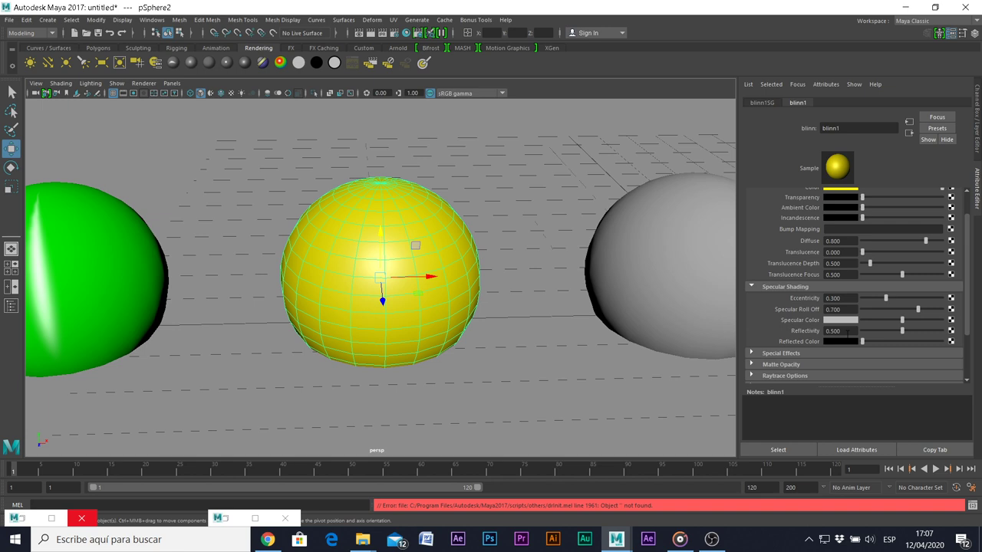
{"action": "left_click", "coordinate": [664, 305]}
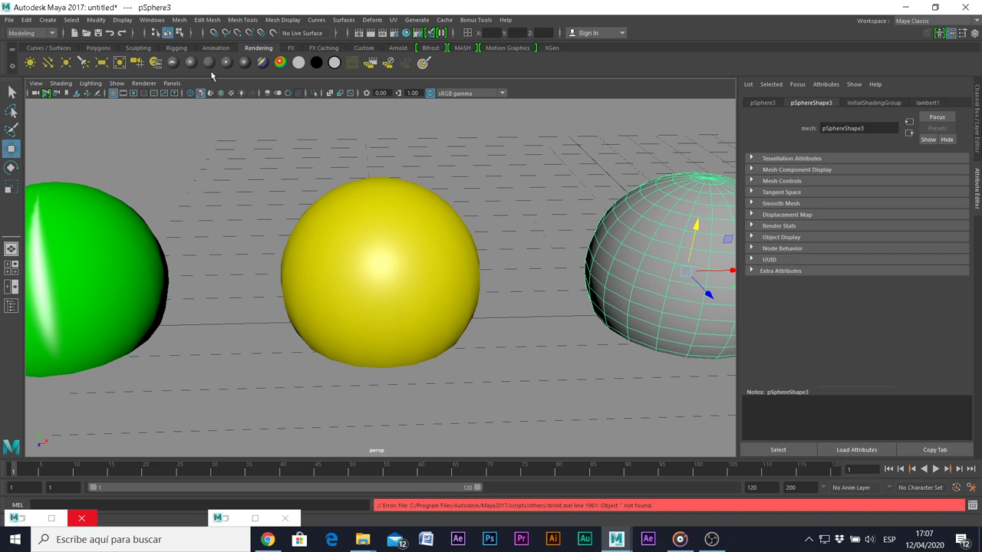
Step: Give pSphere3 a new Lambert material, lambert2, coloured orange from Color History
{"action": "left_click", "coordinate": [209, 63]}
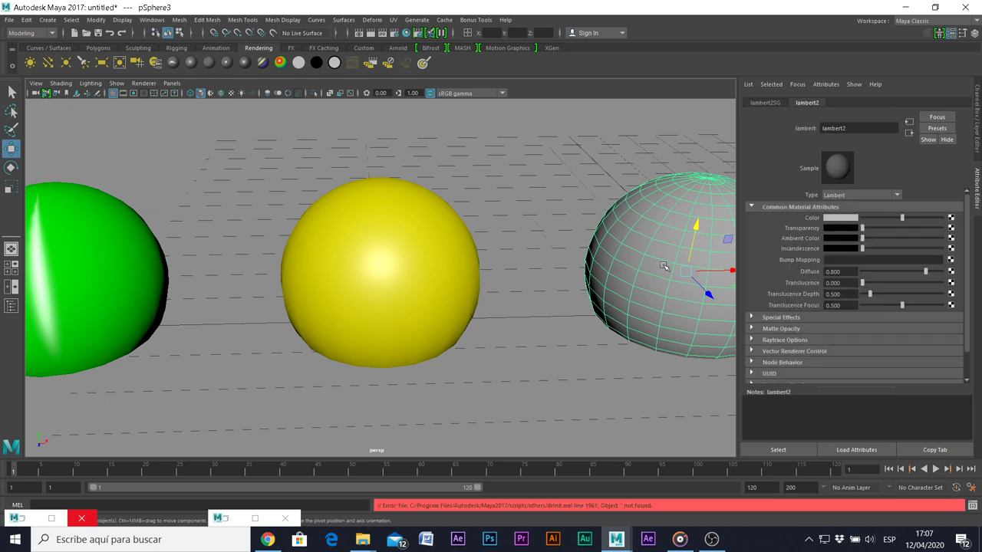
{"action": "key", "text": "f"}
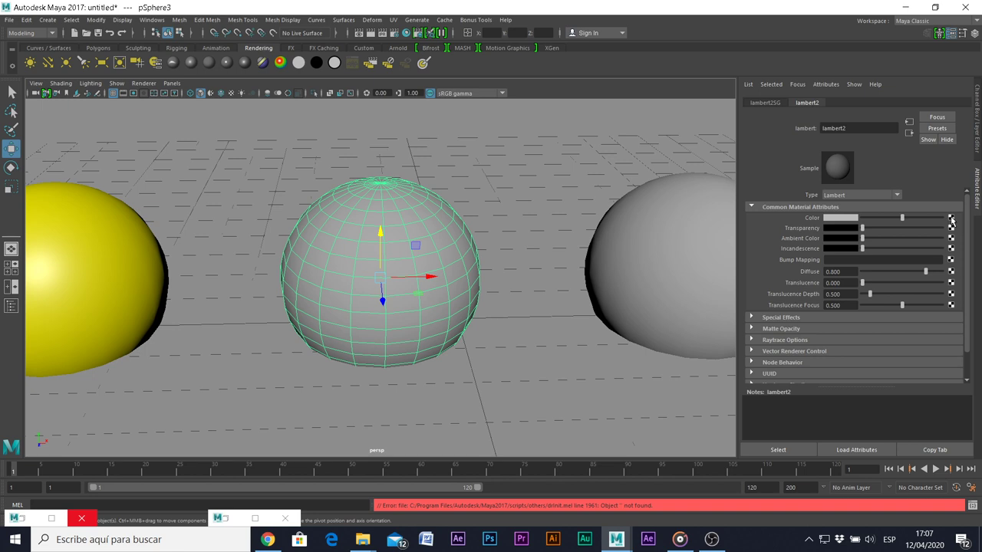
{"action": "left_click", "coordinate": [849, 219]}
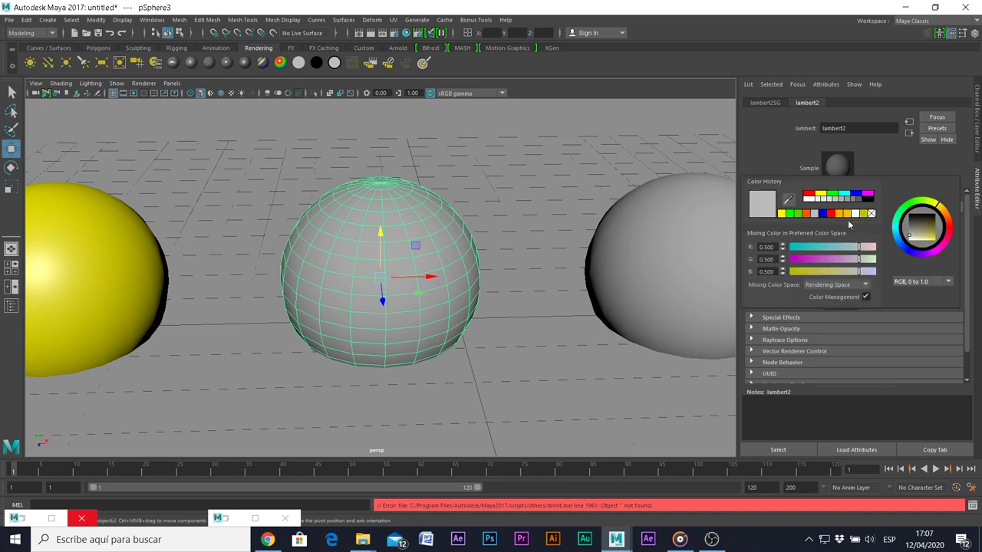
{"action": "left_click", "coordinate": [806, 214]}
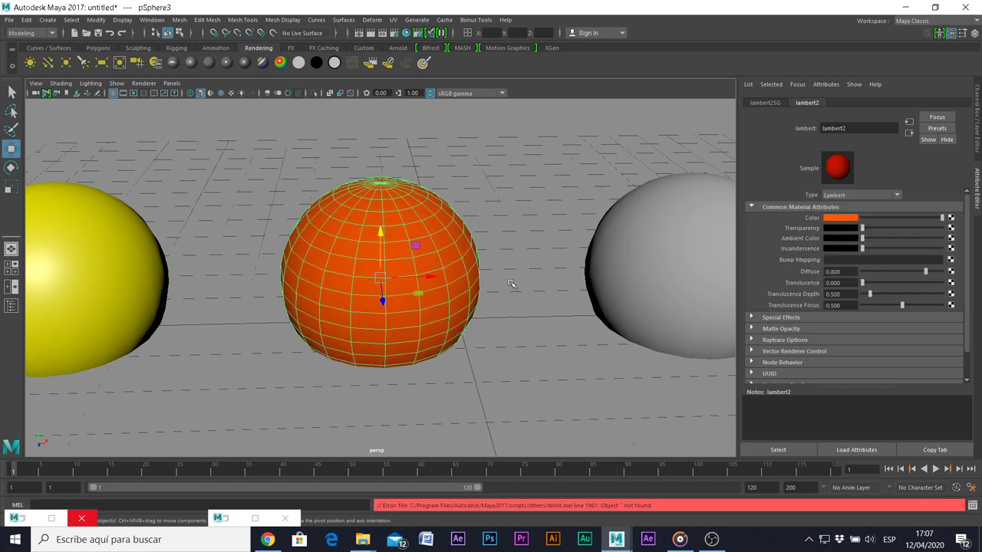
{"action": "scroll", "coordinate": [454, 247], "scroll_direction": "down", "scroll_amount": 2}
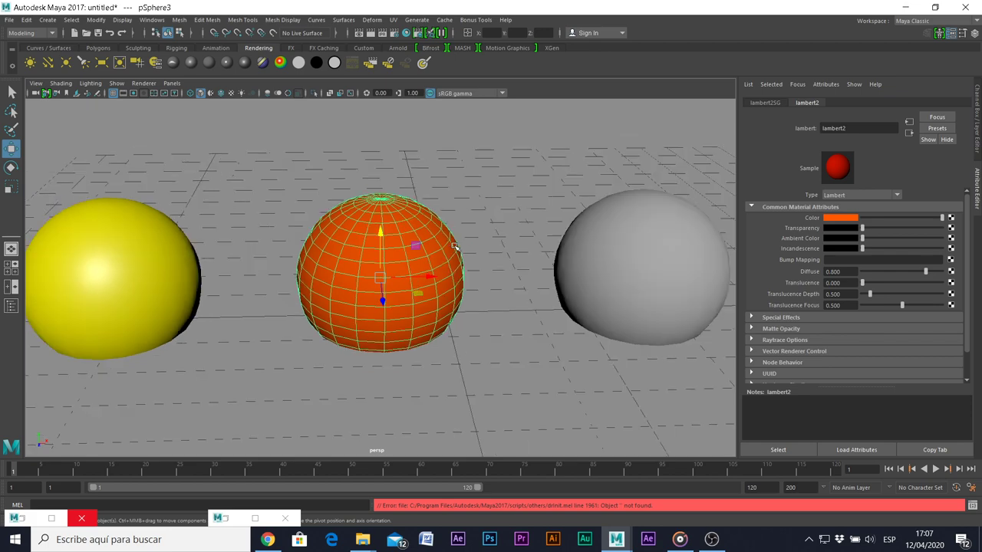
{"action": "scroll", "coordinate": [453, 246], "scroll_direction": "down", "scroll_amount": 2}
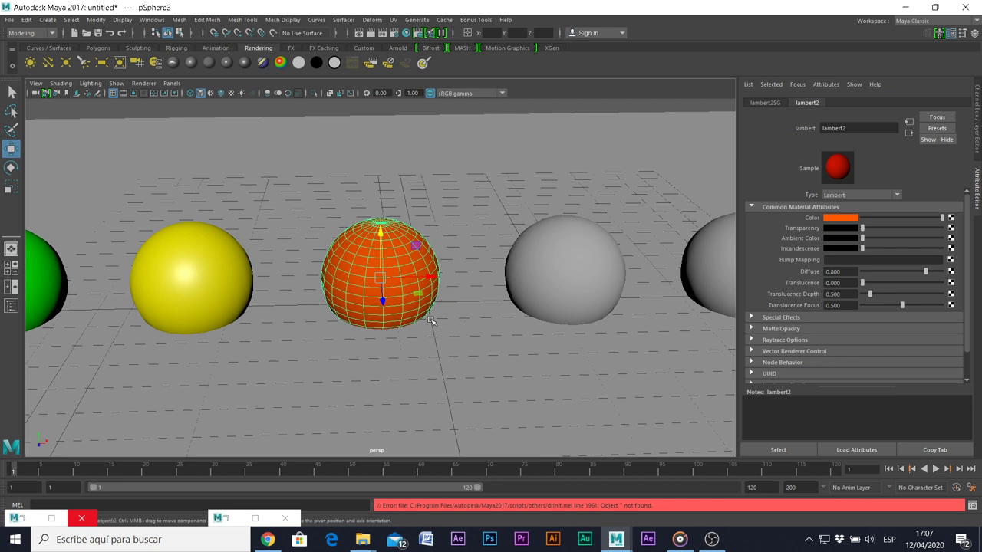
{"action": "scroll", "coordinate": [431, 321], "scroll_direction": "down", "scroll_amount": 2}
{"action": "scroll", "coordinate": [431, 321], "scroll_direction": "down", "scroll_amount": 2}
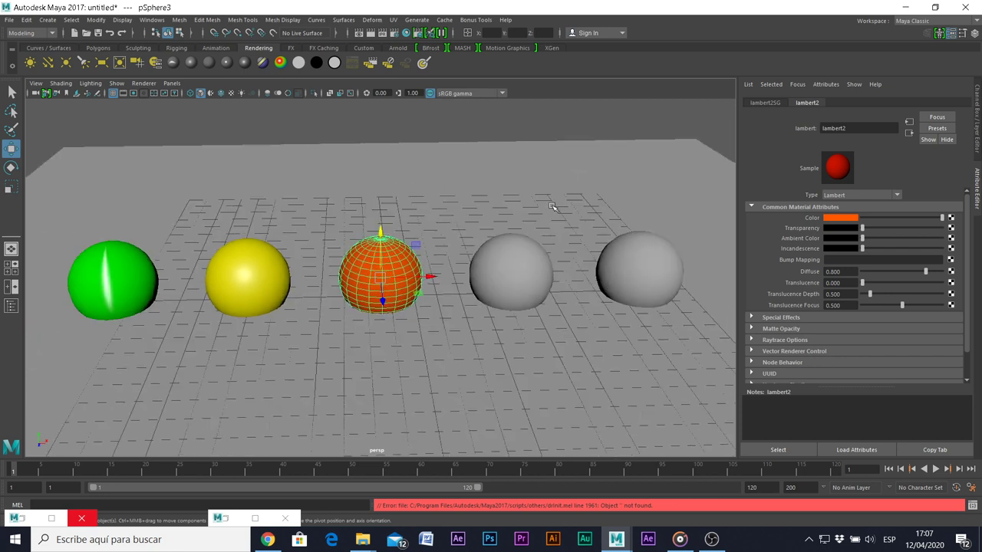
{"action": "left_click", "coordinate": [551, 205]}
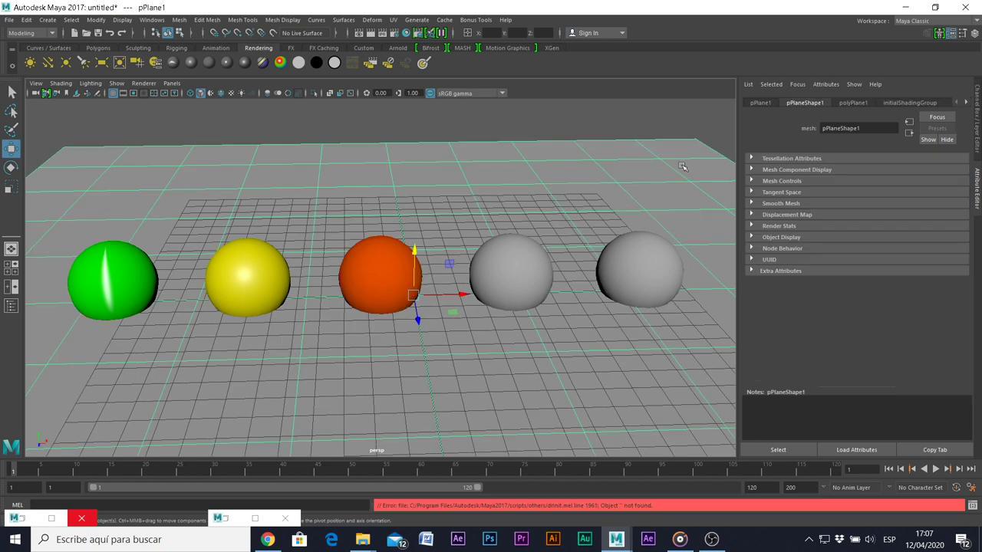
{"action": "left_click", "coordinate": [965, 103]}
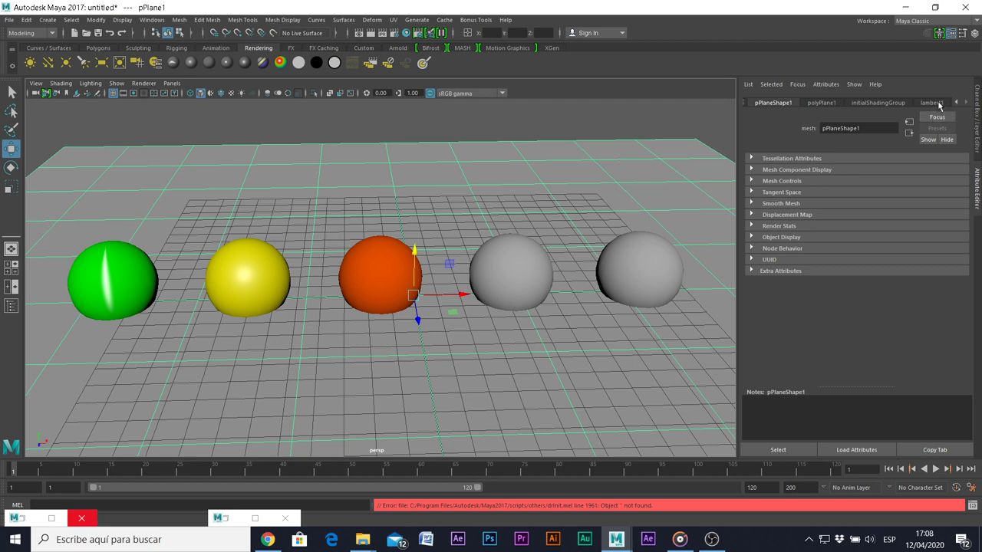
{"action": "left_click", "coordinate": [935, 102]}
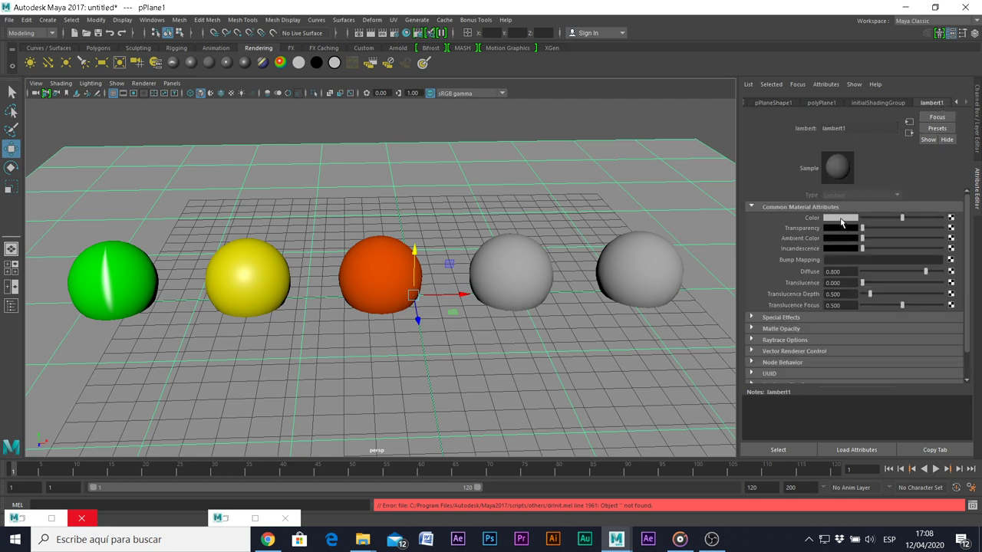
{"action": "left_click", "coordinate": [842, 218]}
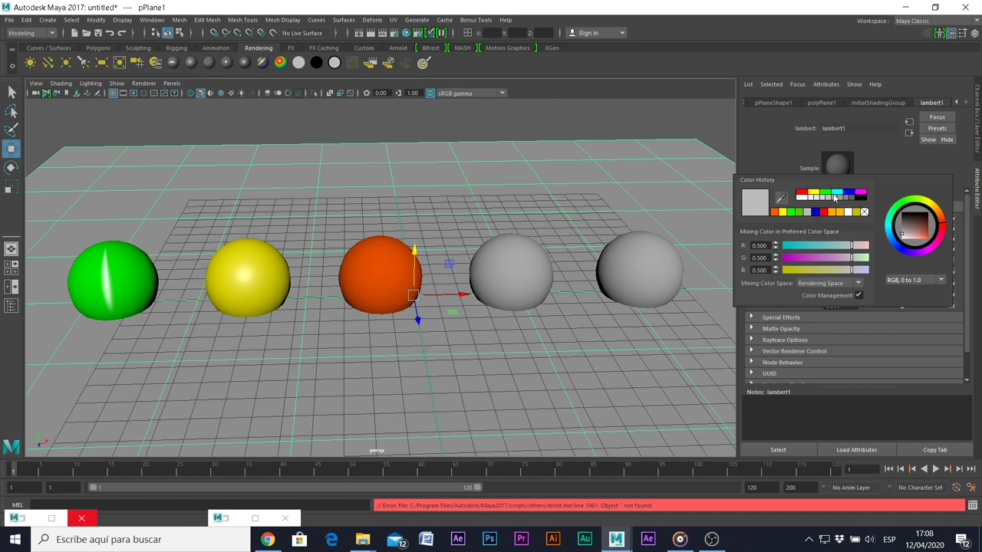
{"action": "left_click", "coordinate": [838, 193]}
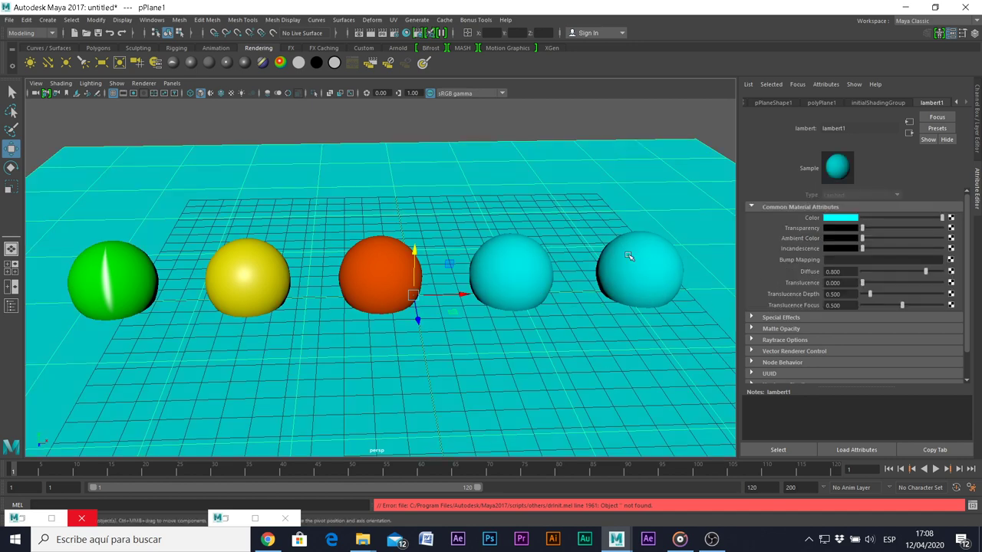
{"action": "left_click", "coordinate": [98, 48]}
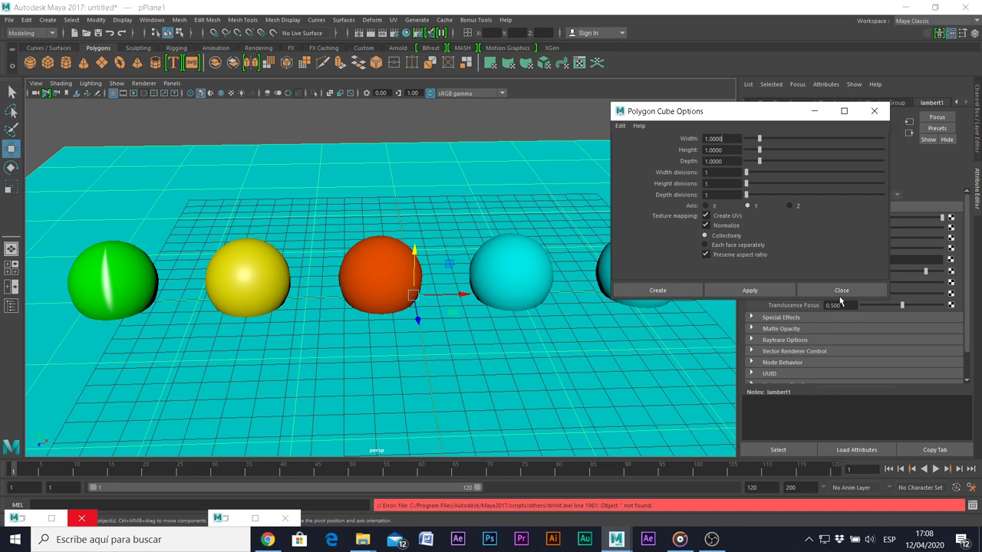
{"action": "left_click", "coordinate": [841, 291]}
{"action": "left_click", "coordinate": [48, 62]}
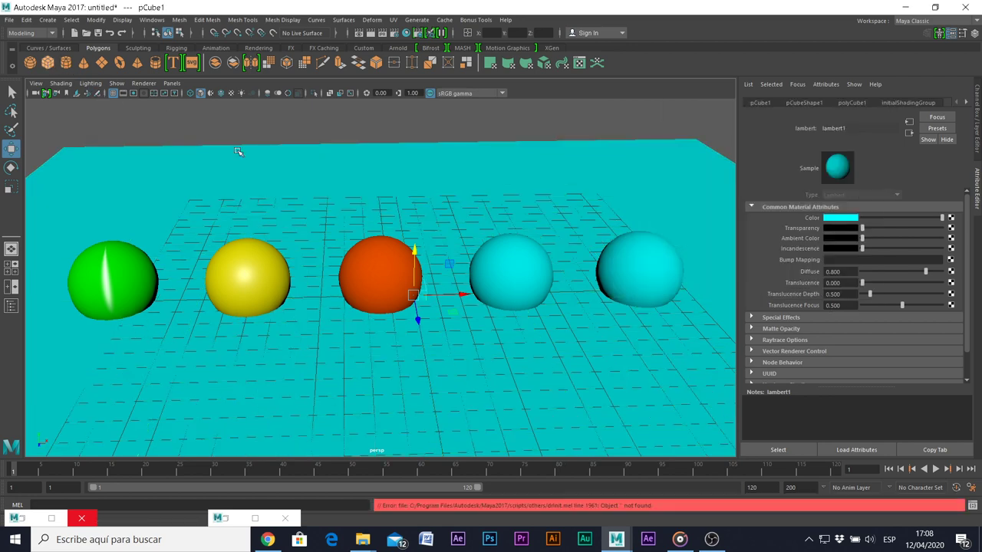
{"action": "left_click_drag", "start_coordinate": [415, 253], "coordinate": [416, 153]}
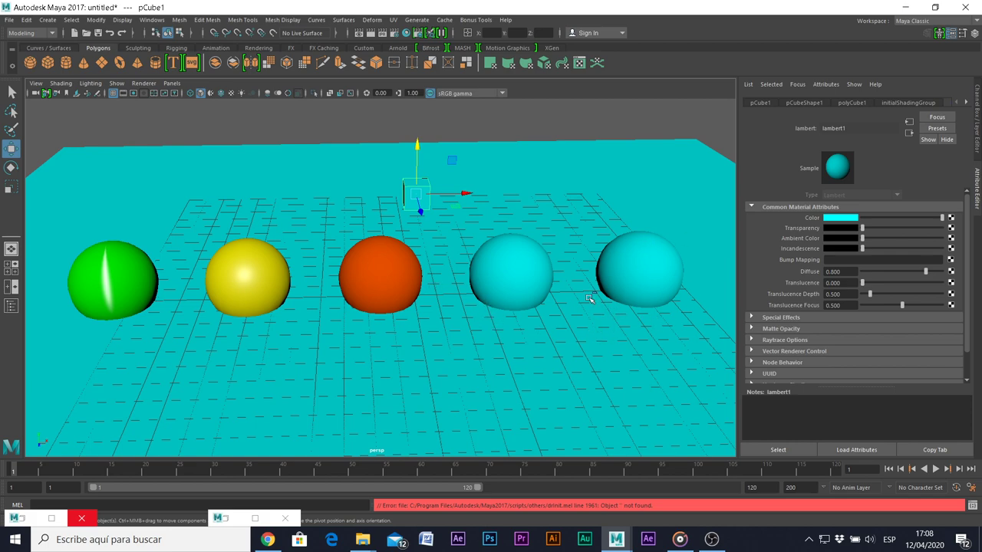
{"action": "left_click", "coordinate": [589, 299]}
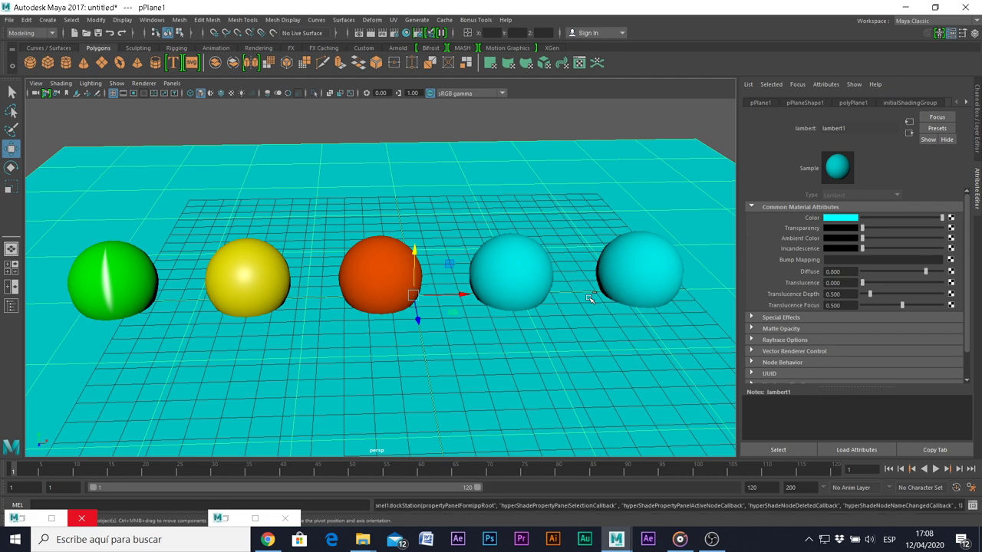
{"action": "key", "text": "ctrl+z"}
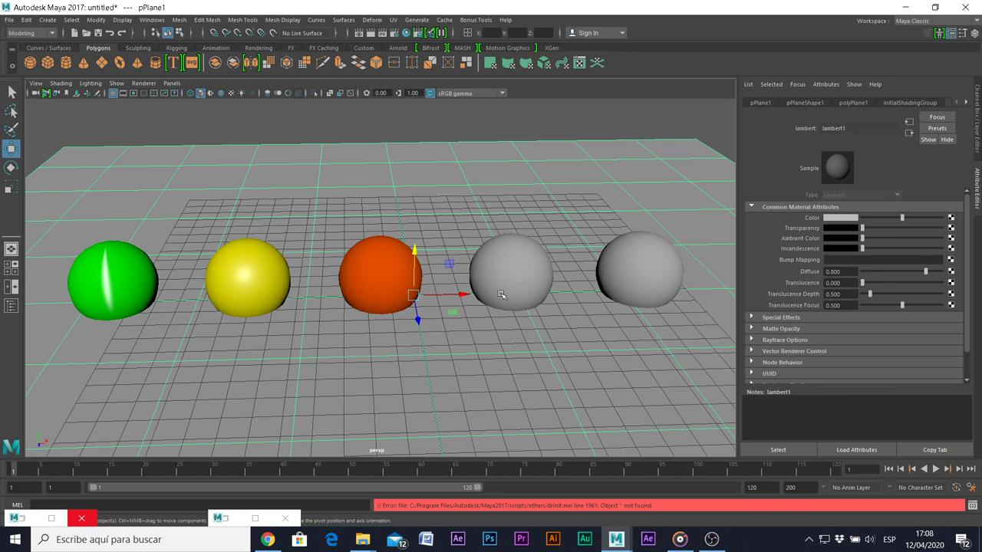
Step: Assign a new blue Phong material, phong1, to the fourth sphere, pSphere4
{"action": "left_click", "coordinate": [519, 275]}
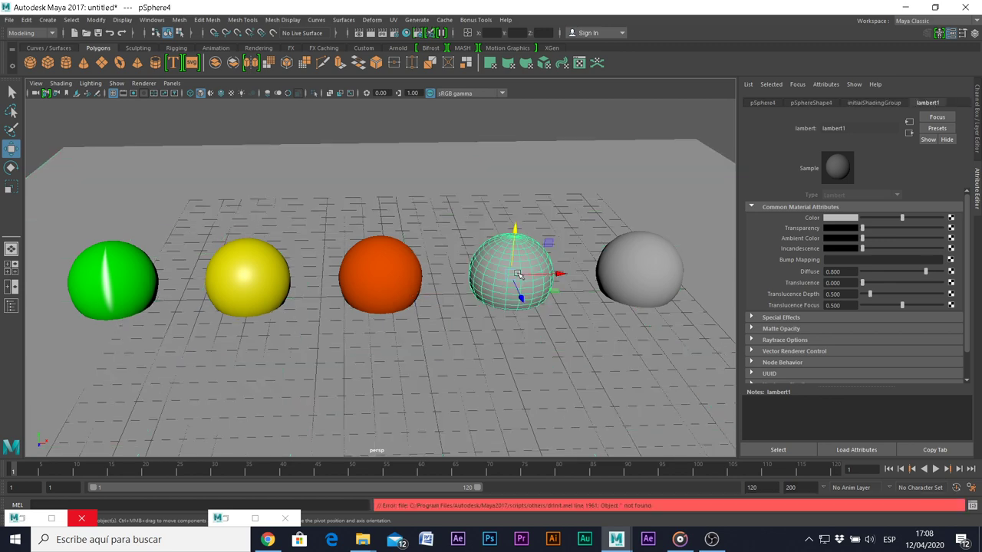
{"action": "left_click", "coordinate": [260, 48]}
{"action": "left_click", "coordinate": [227, 64]}
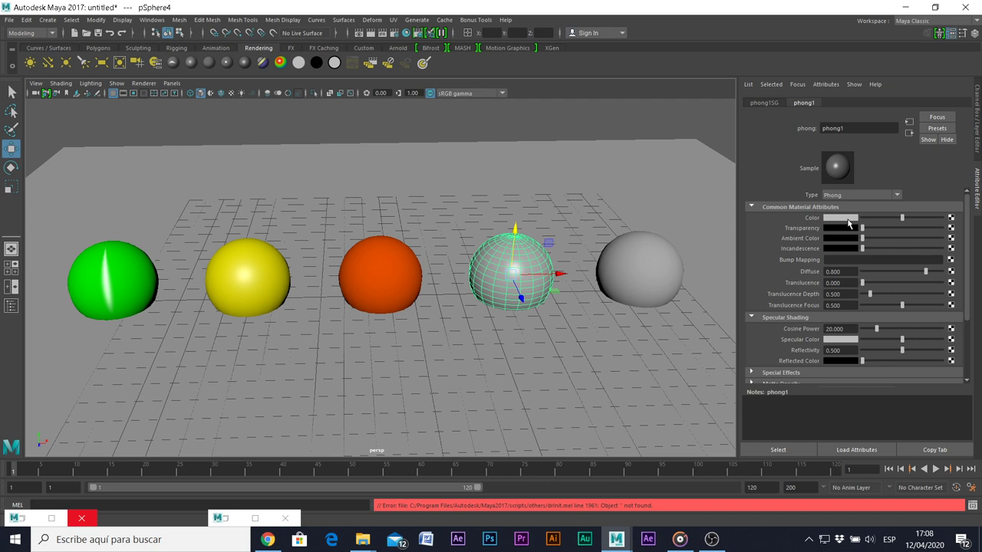
{"action": "left_click", "coordinate": [848, 222]}
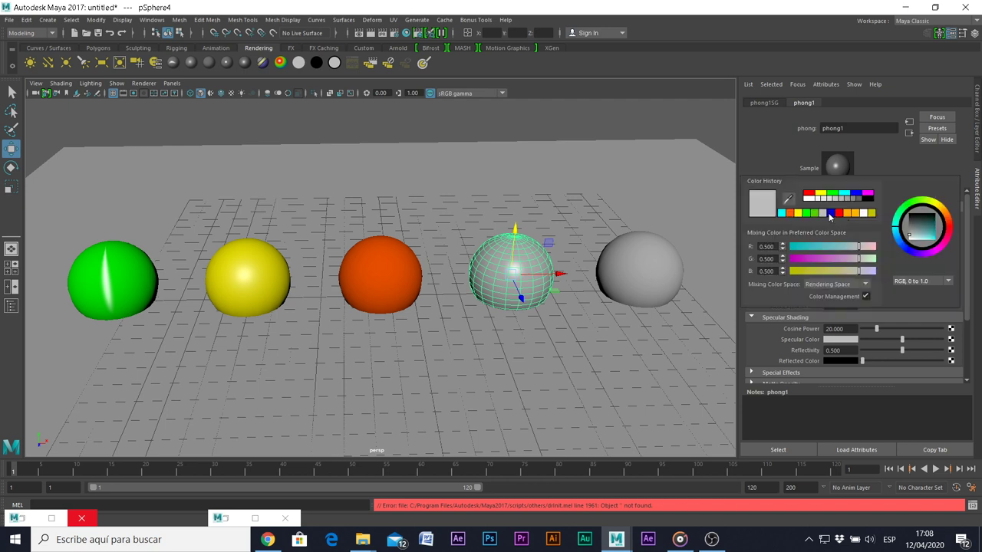
{"action": "left_click", "coordinate": [830, 214]}
{"action": "left_click", "coordinate": [616, 261]}
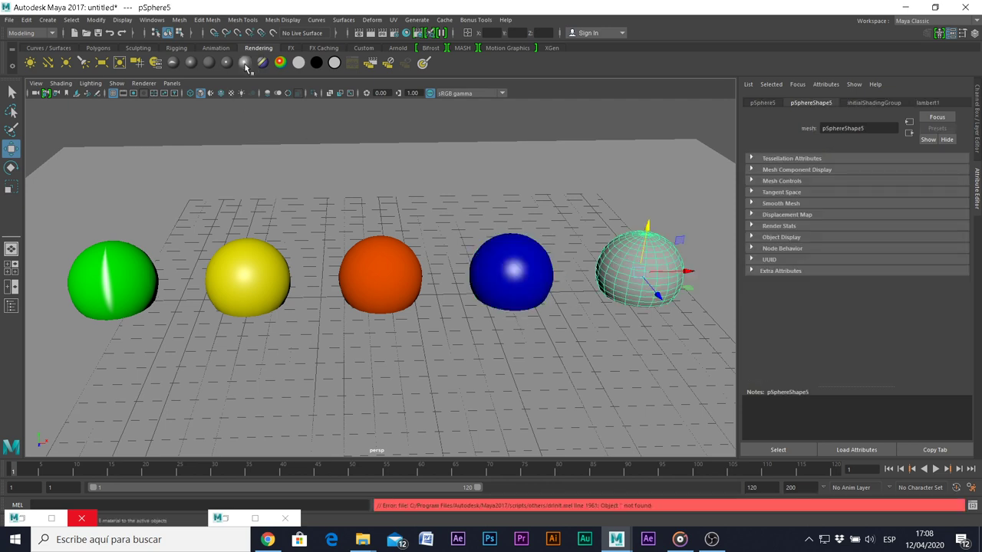
Step: Assign a new Phong E material coloured cyan to the last sphere, pSphere5
{"action": "left_click", "coordinate": [244, 63]}
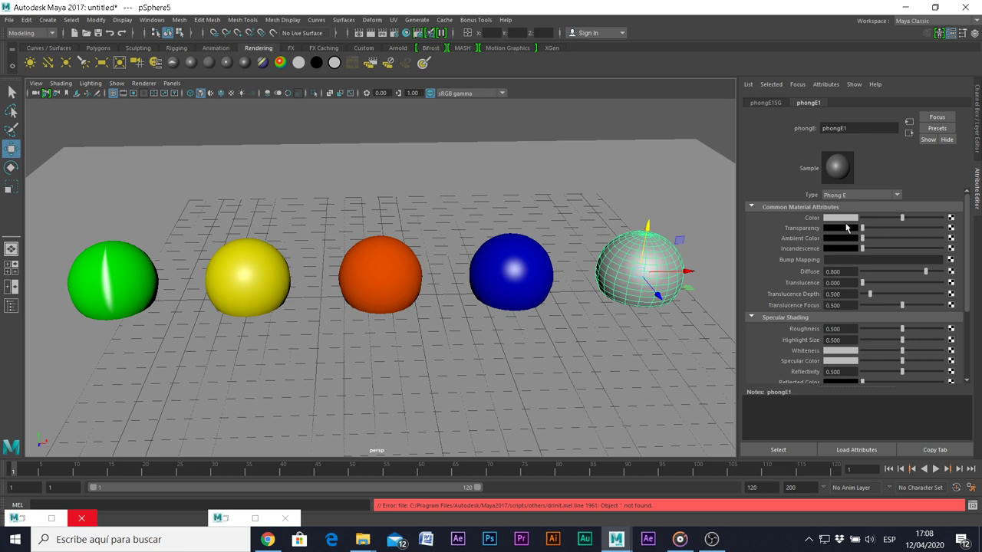
{"action": "left_click", "coordinate": [847, 221]}
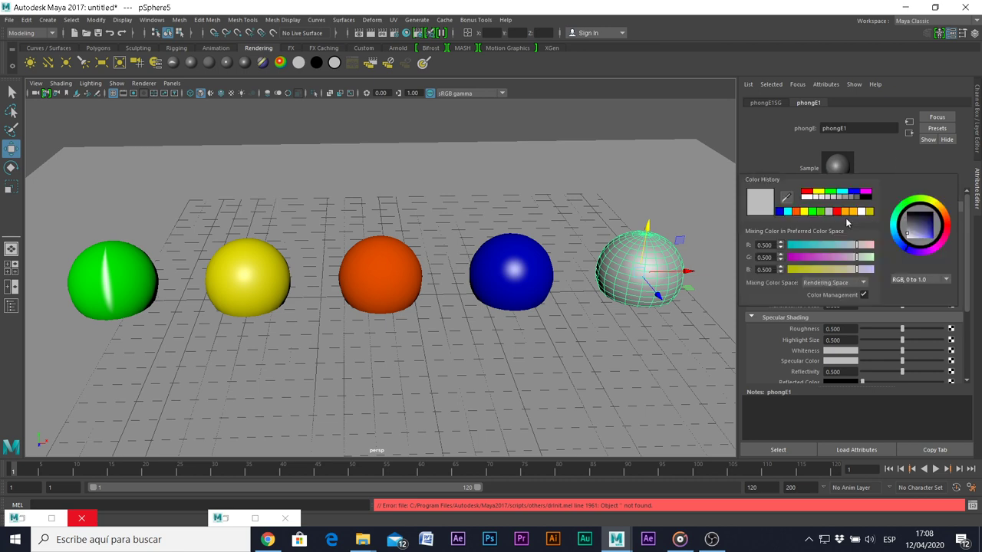
{"action": "left_click", "coordinate": [787, 215]}
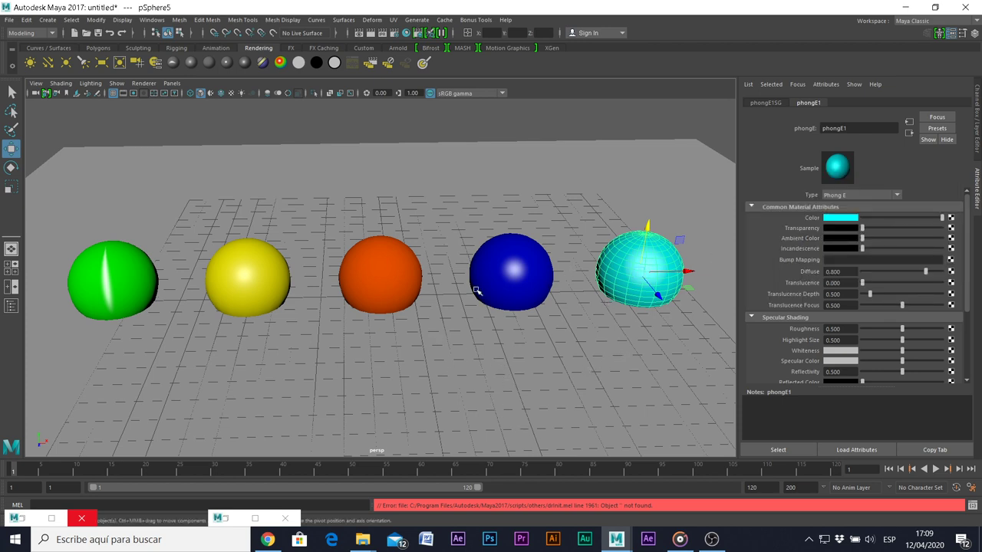
{"action": "left_click", "coordinate": [593, 343]}
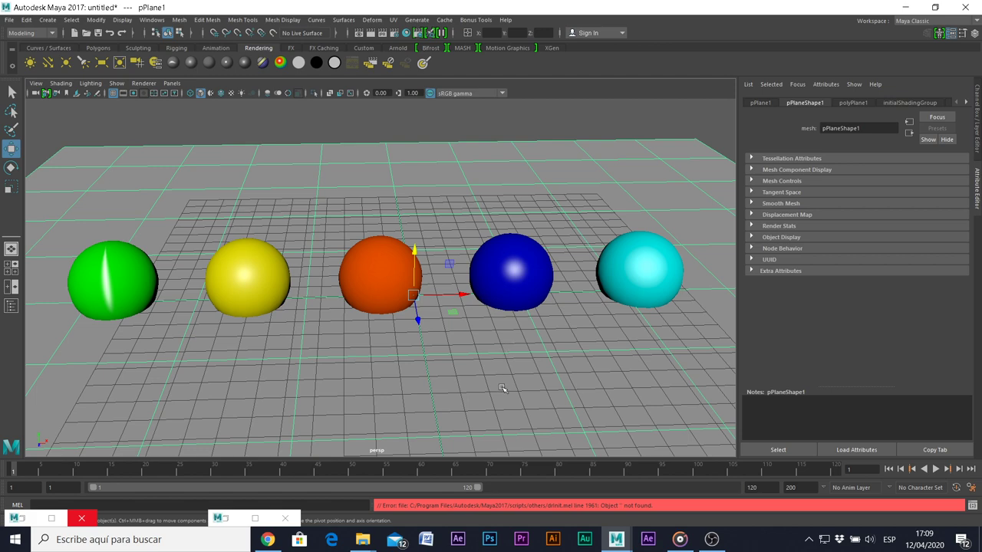
Step: Create a new sphere in front of the row and offset-duplicate it into four spheres, up to pSphere9
{"action": "key", "text": "f"}
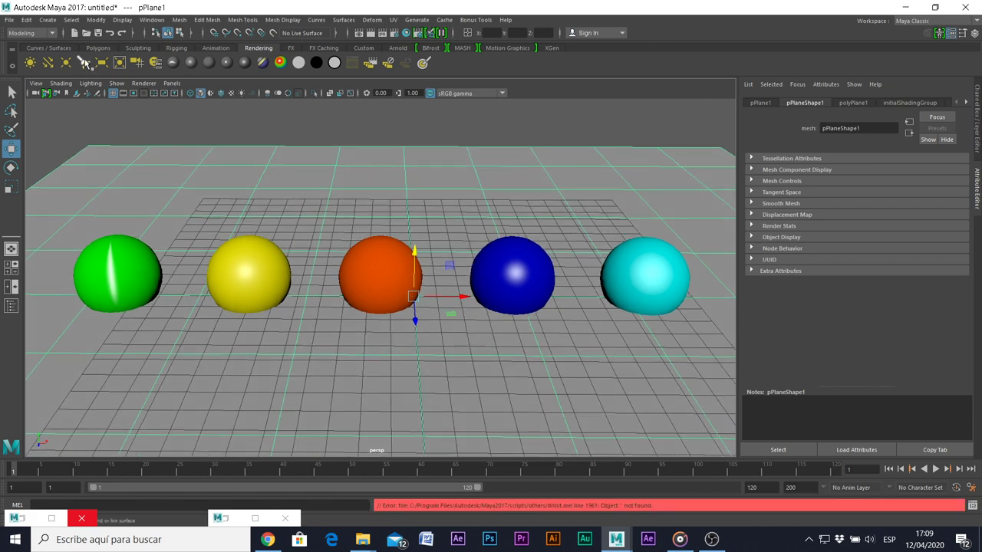
{"action": "left_click", "coordinate": [97, 47]}
{"action": "left_click", "coordinate": [30, 62]}
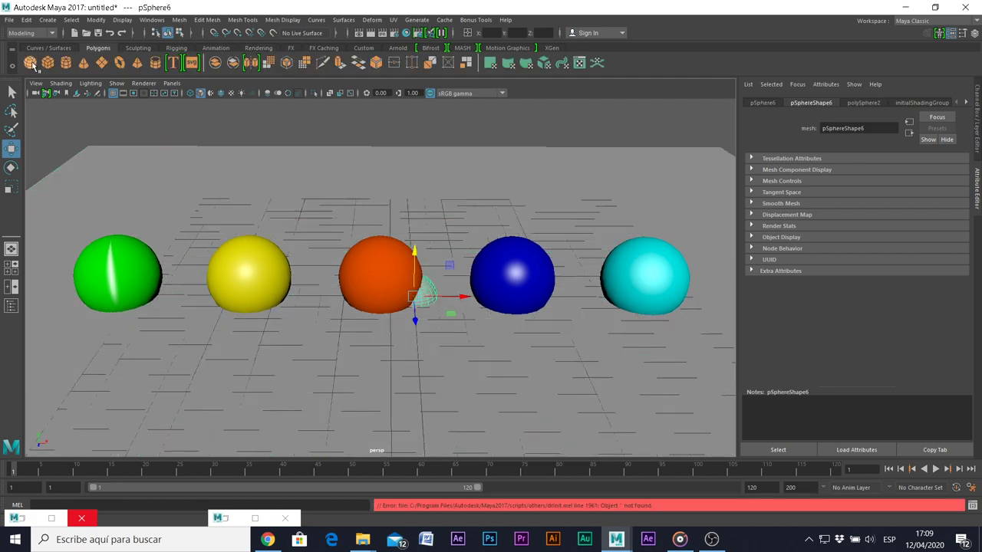
{"action": "left_click_drag", "start_coordinate": [415, 321], "coordinate": [419, 410]}
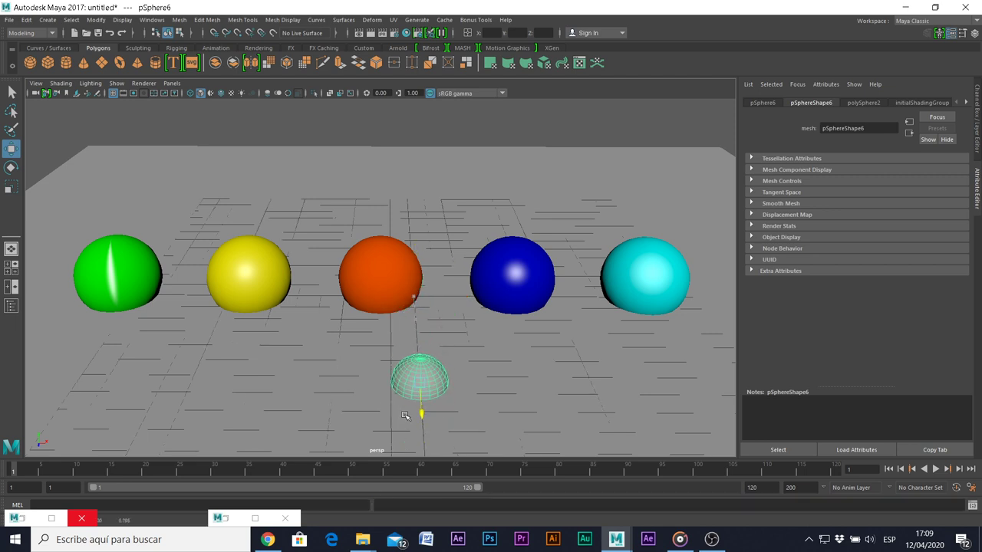
{"action": "mouse_move", "coordinate": [475, 379]}
{"action": "left_mouse_down"}
{"action": "mouse_move", "coordinate": [395, 380]}
{"action": "mouse_move", "coordinate": [477, 391]}
{"action": "left_mouse_up"}
{"action": "key", "text": "ctrl+d"}
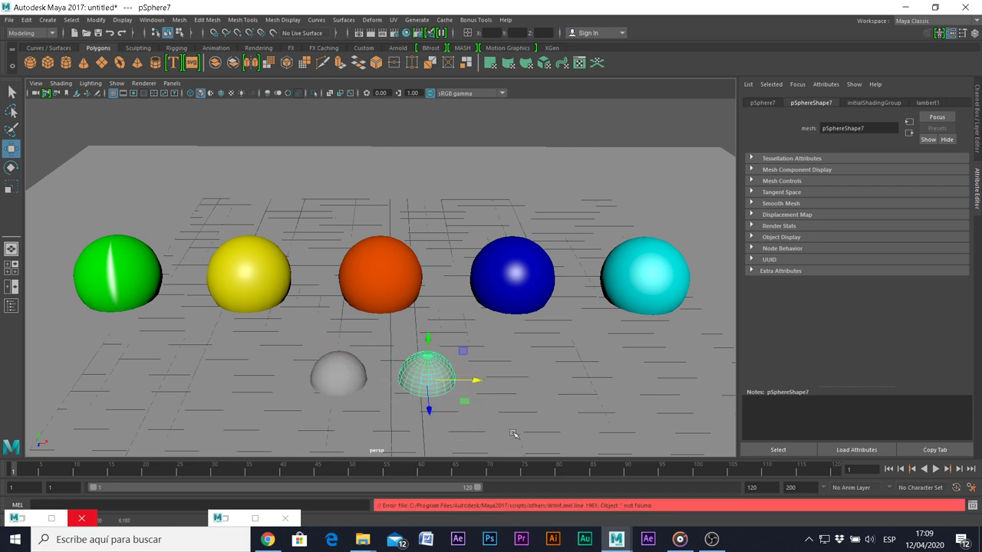
{"action": "key", "text": "shift+d"}
{"action": "key", "text": "shift+d"}
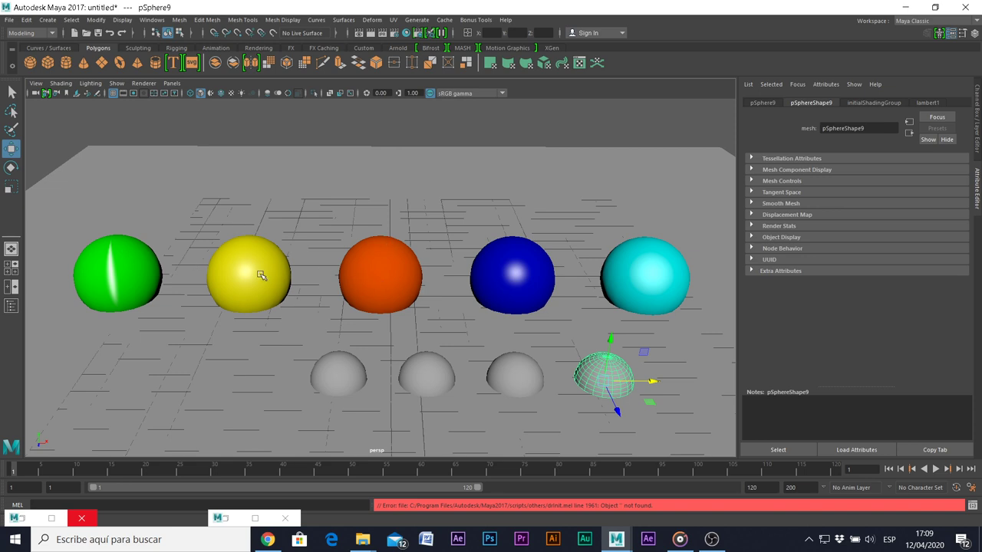
{"action": "left_click", "coordinate": [525, 377]}
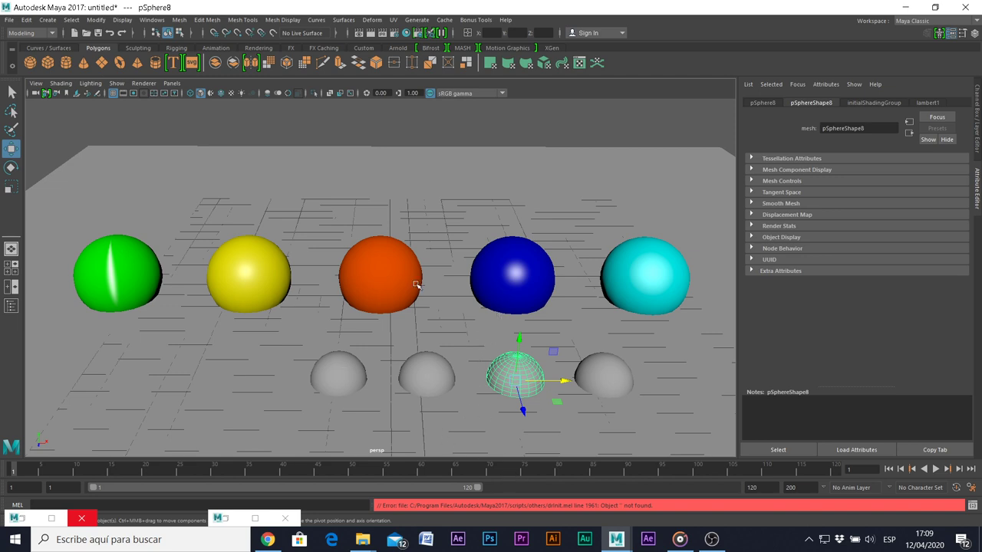
Step: Open the Hypershade and apply the blue phong1 material to the two right-hand small hemispheres
{"action": "left_click", "coordinate": [151, 20]}
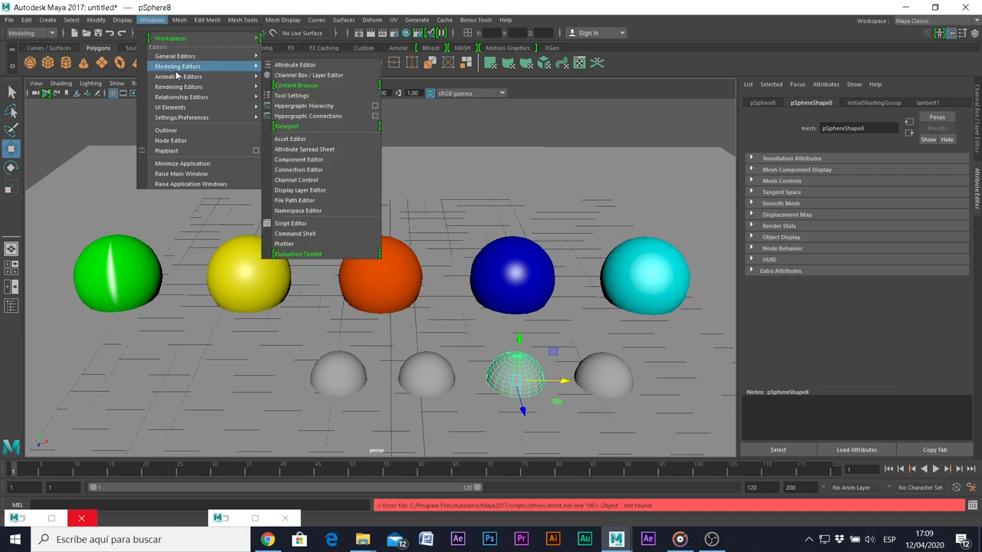
{"action": "mouse_move", "coordinate": [178, 87]}
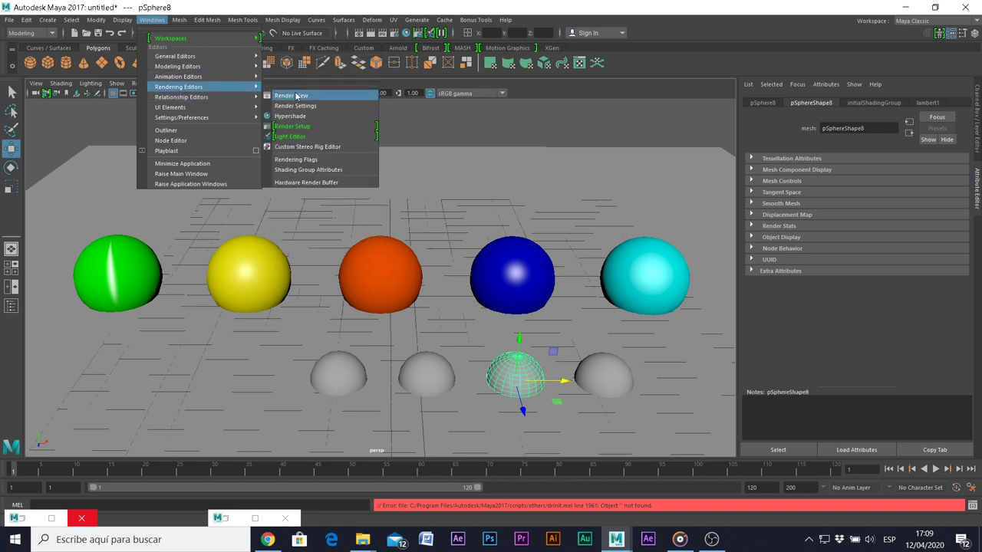
{"action": "left_click", "coordinate": [290, 116]}
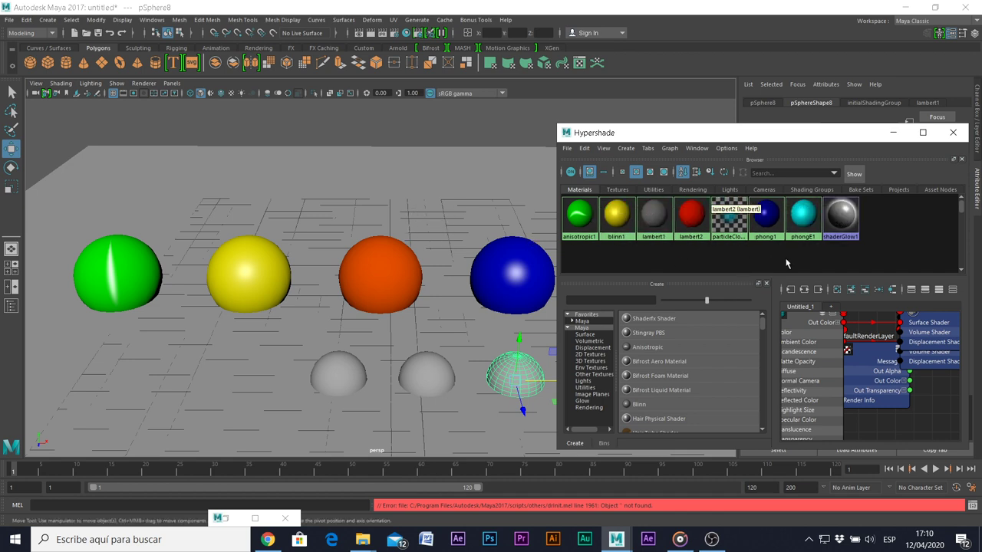
{"action": "left_click_drag", "start_coordinate": [717, 133], "coordinate": [741, 114]}
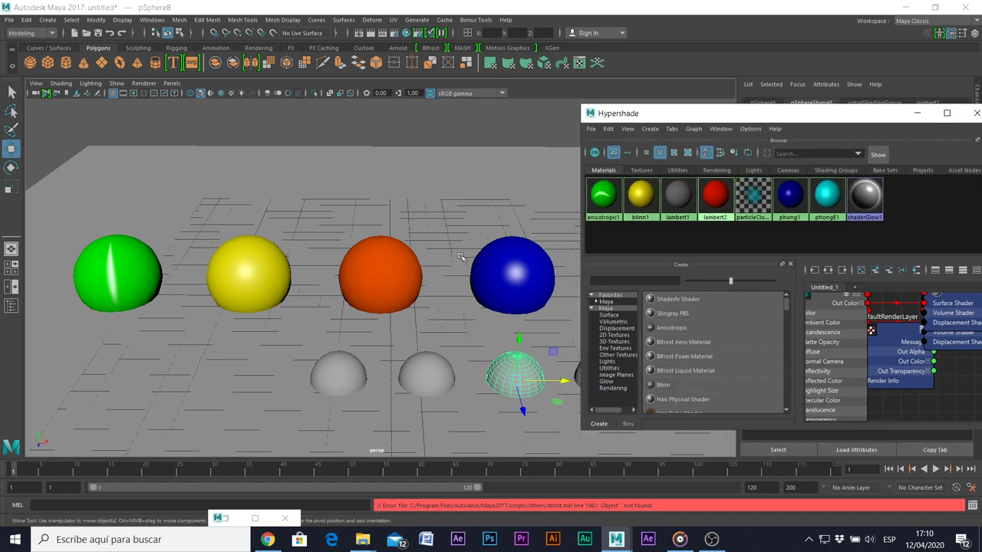
{"action": "mouse_move", "coordinate": [497, 286]}
{"action": "middle_mouse_down", "text": "alt"}
{"action": "mouse_move", "coordinate": [402, 268]}
{"action": "mouse_move", "coordinate": [435, 258]}
{"action": "middle_mouse_up", "text": "alt"}
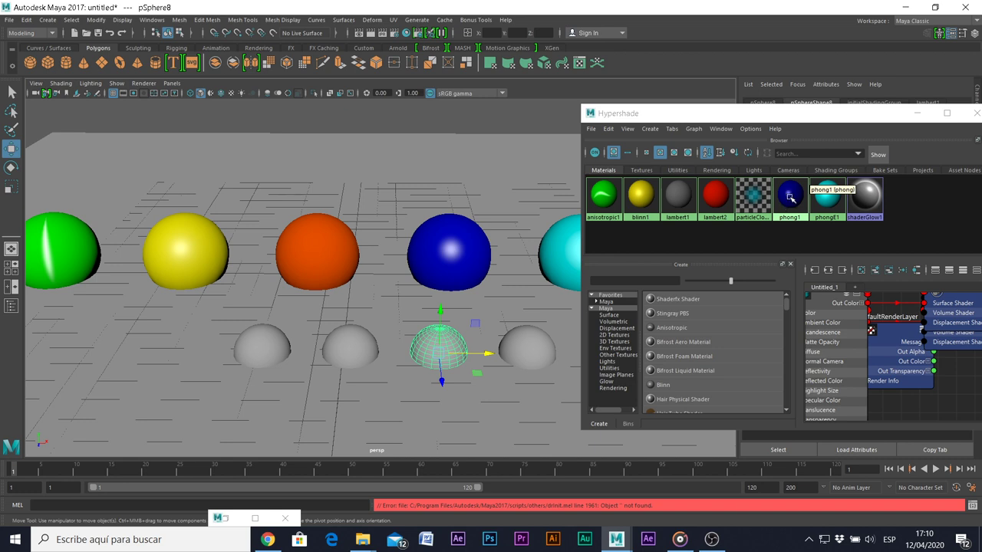
{"action": "middle_click_drag", "start_coordinate": [791, 196], "coordinate": [465, 338]}
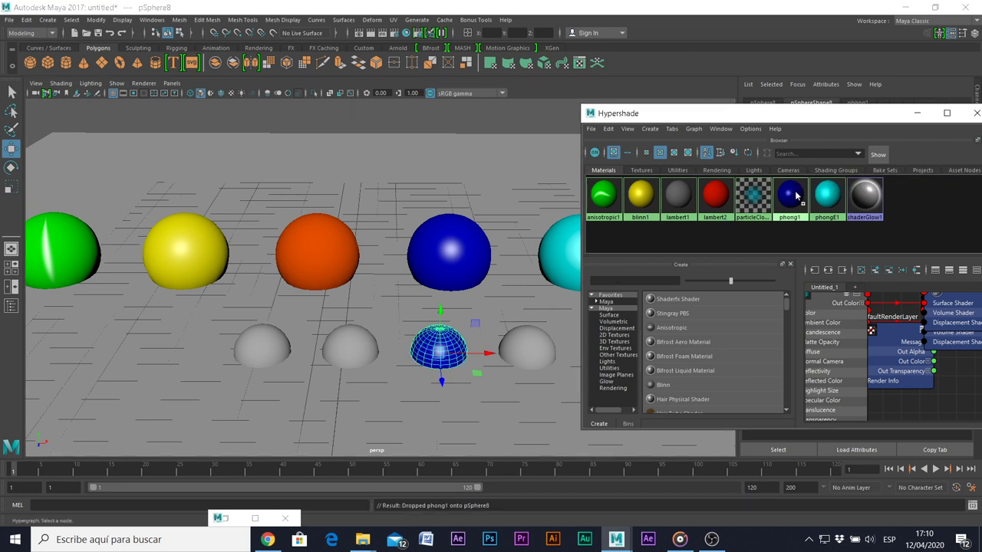
{"action": "middle_click_drag", "start_coordinate": [790, 196], "coordinate": [538, 357]}
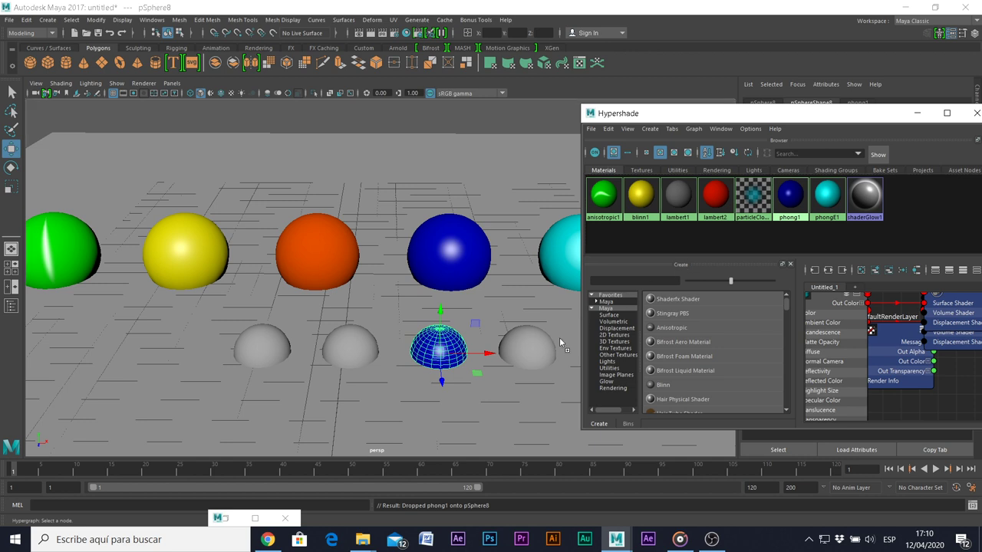
Step: Select the two left grey hemispheres together
{"action": "left_click", "coordinate": [571, 261]}
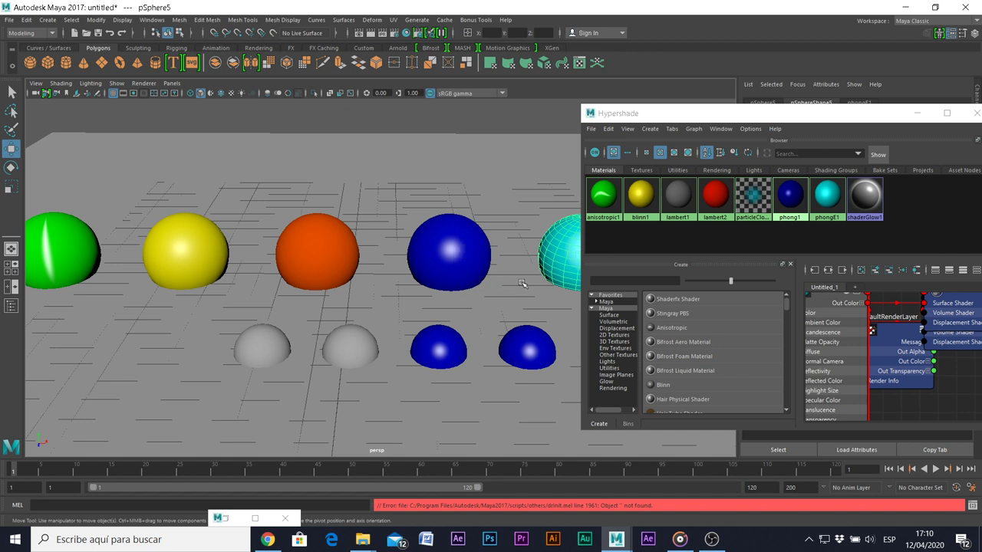
{"action": "left_click", "coordinate": [258, 346]}
{"action": "left_click", "coordinate": [337, 350]}
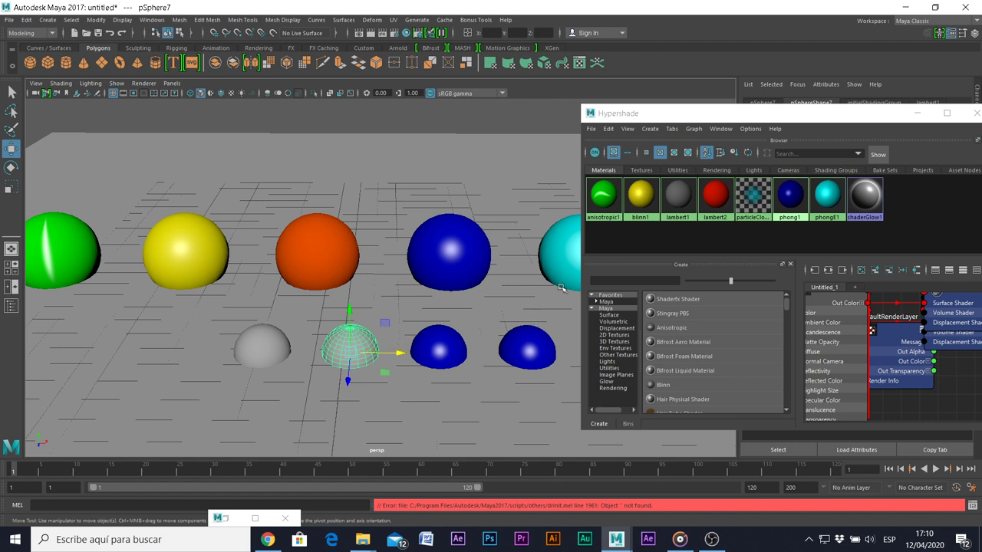
{"action": "middle_click_drag", "start_coordinate": [654, 198], "coordinate": [267, 359]}
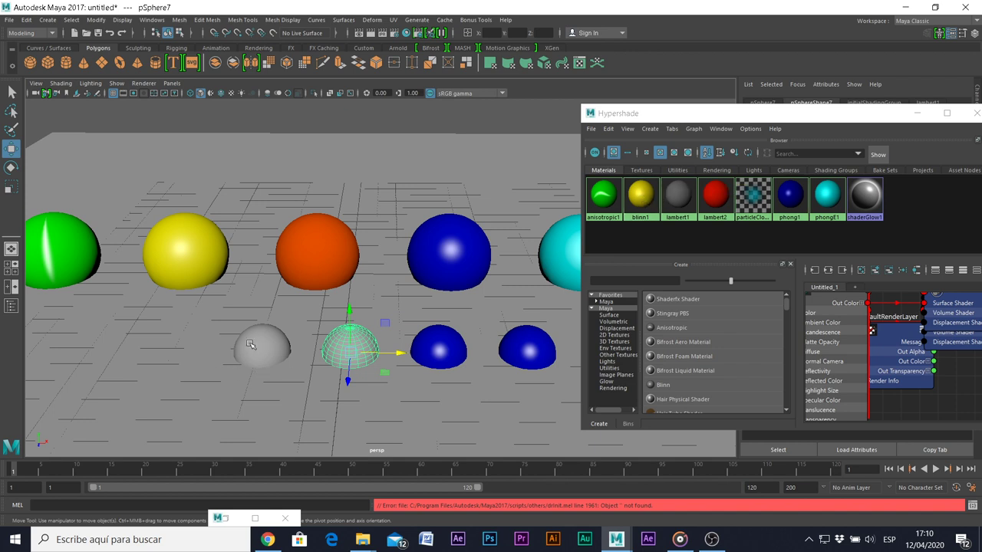
{"action": "left_click", "coordinate": [267, 356], "text": "shift"}
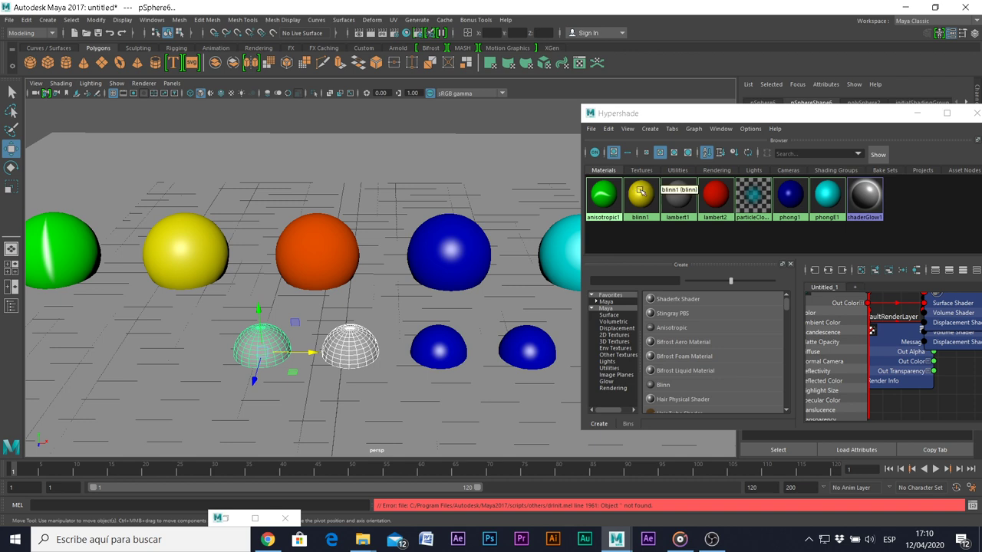
Step: Assign the yellow blinn1 material to both selected hemispheres and slide them left
{"action": "right_click", "coordinate": [639, 199]}
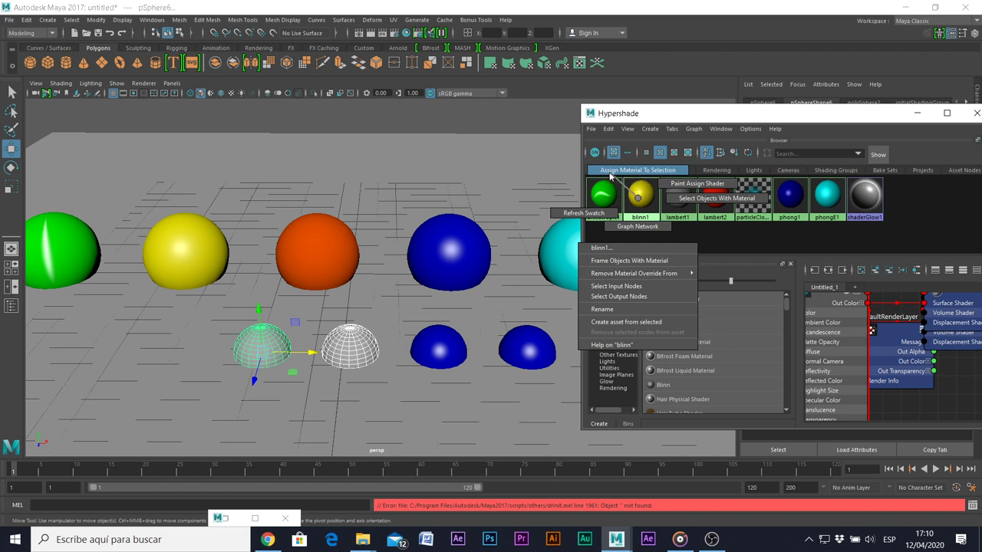
{"action": "left_click", "coordinate": [621, 173]}
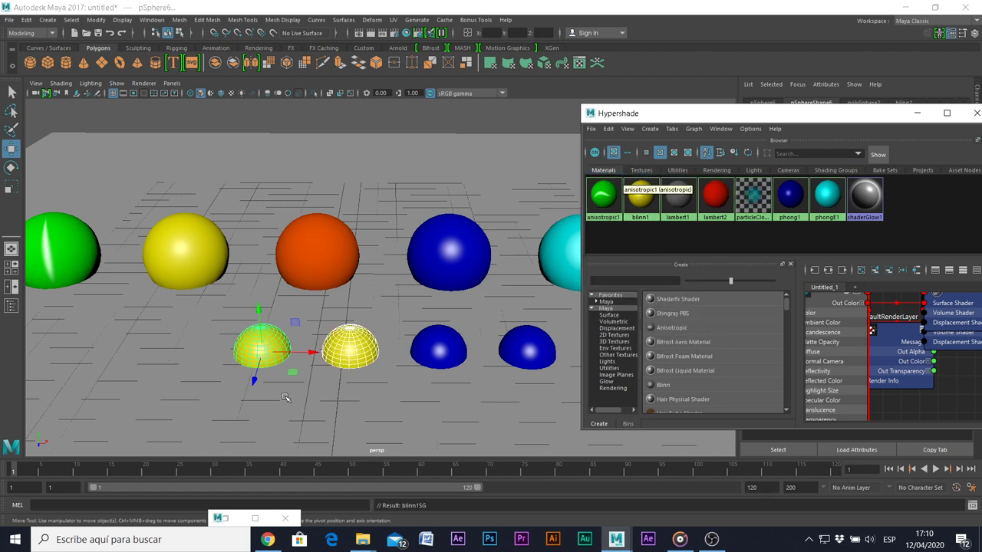
{"action": "left_click_drag", "start_coordinate": [311, 353], "coordinate": [182, 353]}
Step: Select the ground plane and large yellow sphere, then minimize the Hypershade
{"action": "left_click", "coordinate": [294, 349]}
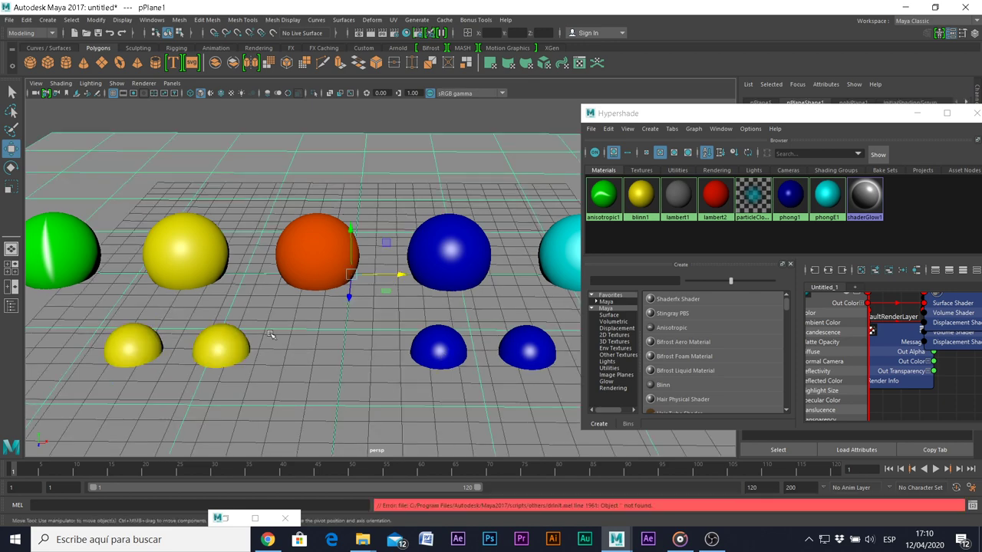
{"action": "left_click", "coordinate": [196, 269]}
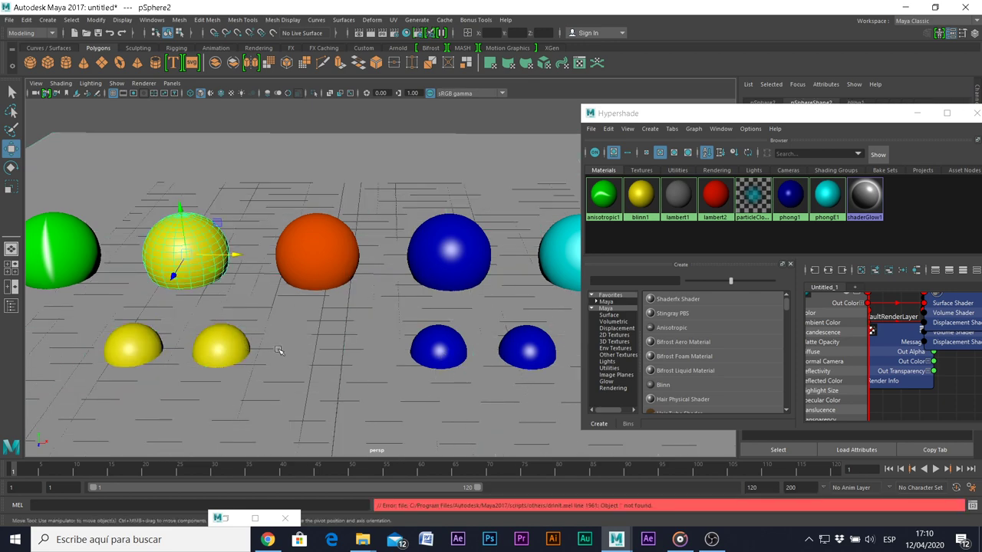
{"action": "left_click_drag", "start_coordinate": [898, 114], "coordinate": [783, 115]}
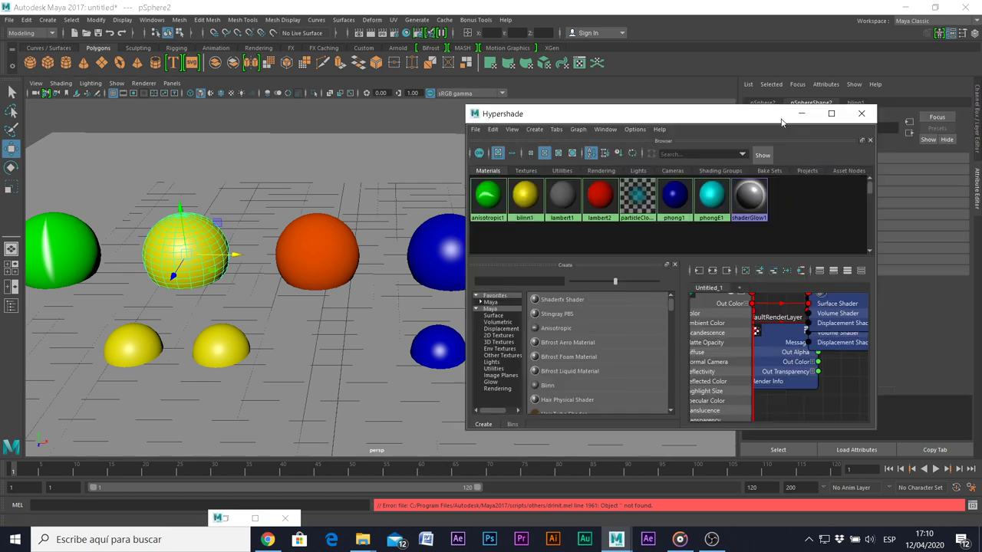
{"action": "left_click", "coordinate": [802, 114]}
{"action": "left_click", "coordinate": [219, 349]}
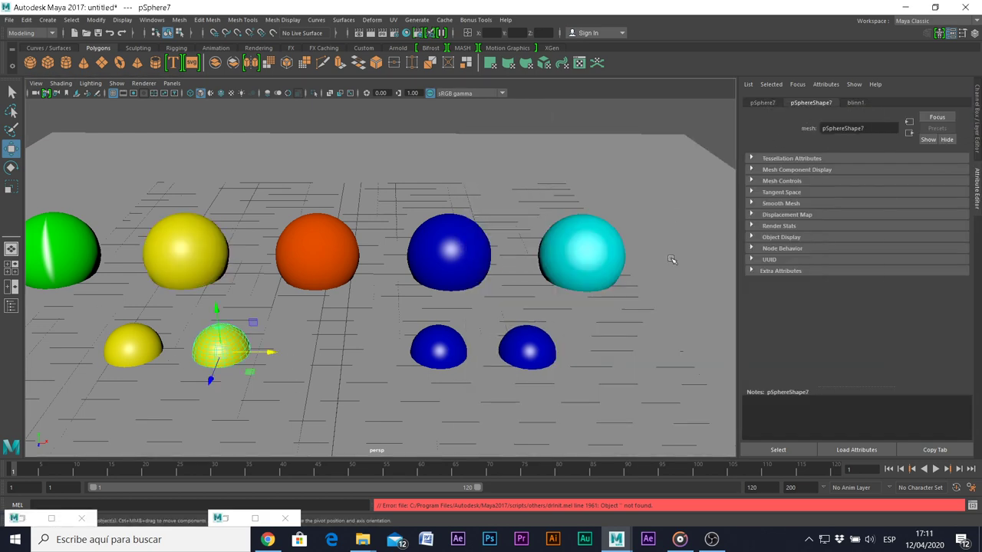
{"action": "left_click", "coordinate": [856, 104]}
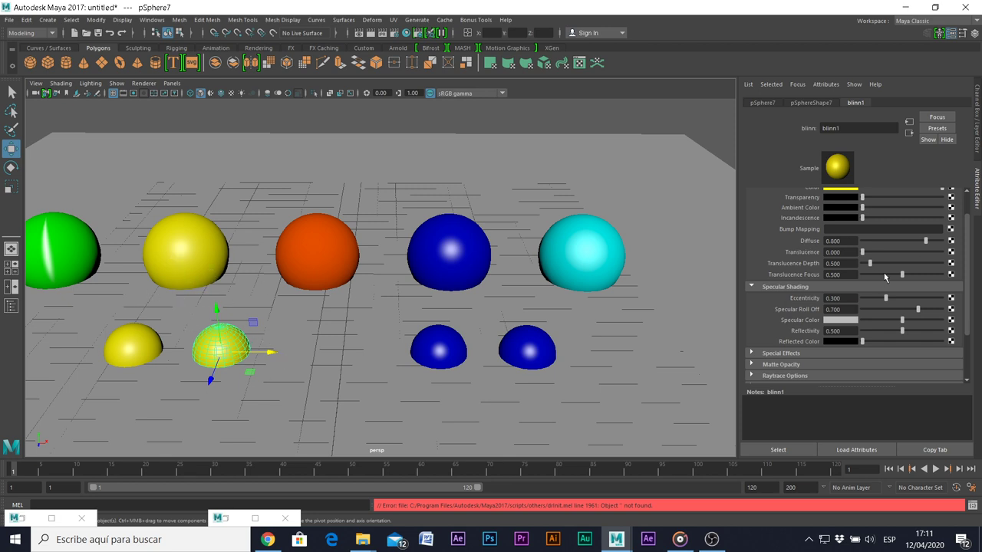
{"action": "scroll", "coordinate": [884, 277], "scroll_direction": "up", "scroll_amount": 2}
{"action": "left_click", "coordinate": [853, 219]}
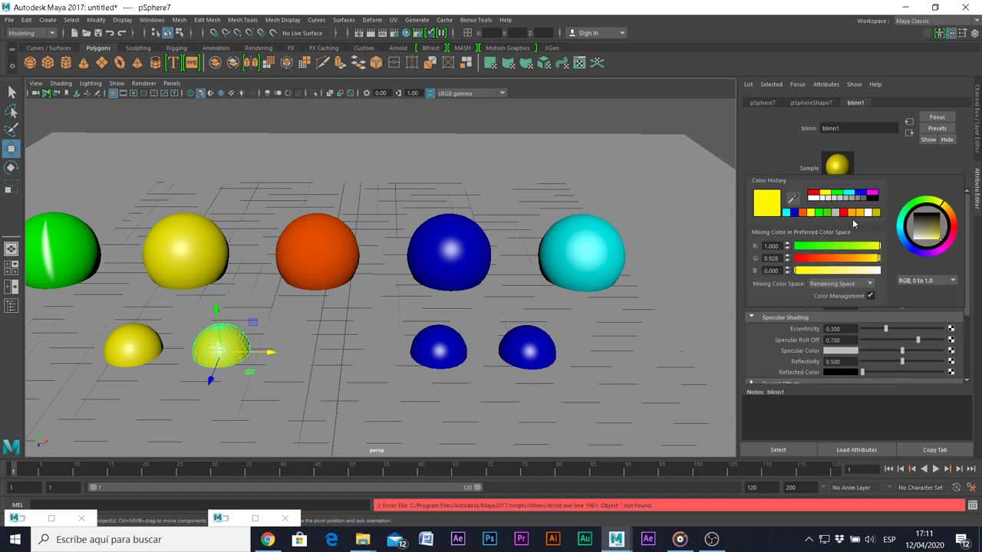
{"action": "left_click", "coordinate": [815, 202]}
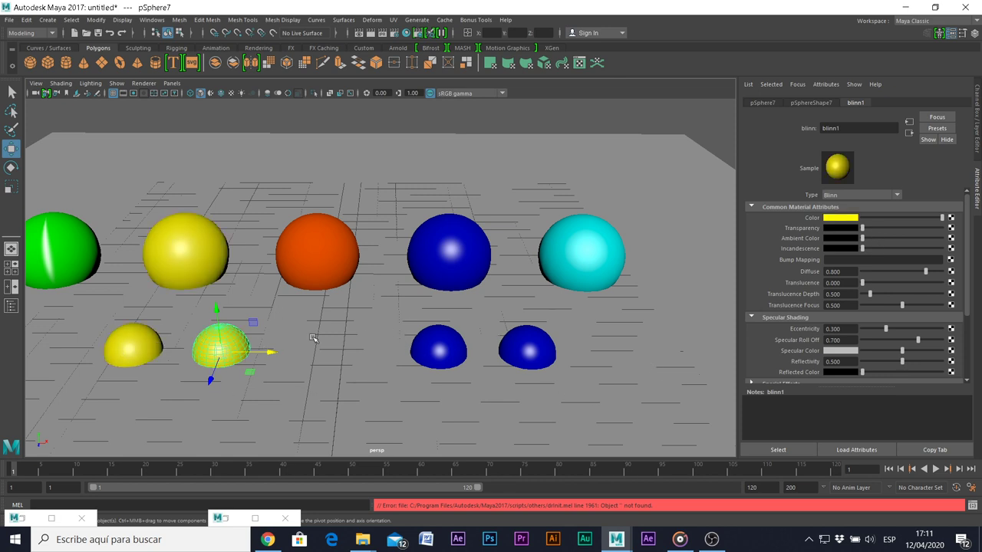
{"action": "left_click_drag", "start_coordinate": [313, 338], "coordinate": [439, 286], "text": "alt"}
{"action": "left_click", "coordinate": [428, 340]}
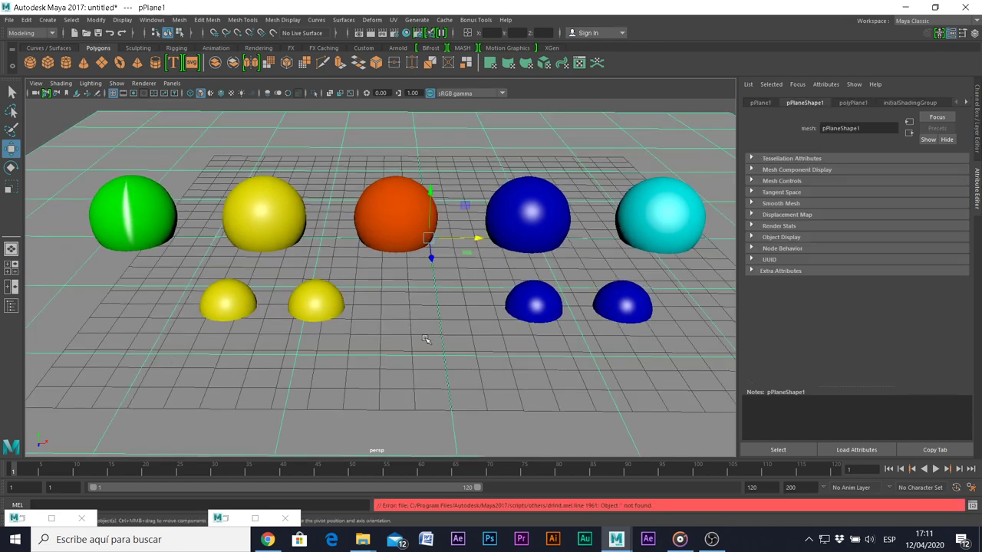
{"action": "mouse_move", "coordinate": [427, 339]}
{"action": "left_mouse_down", "text": "alt"}
{"action": "mouse_move", "coordinate": [449, 343]}
{"action": "mouse_move", "coordinate": [537, 261]}
{"action": "left_mouse_up", "text": "alt"}
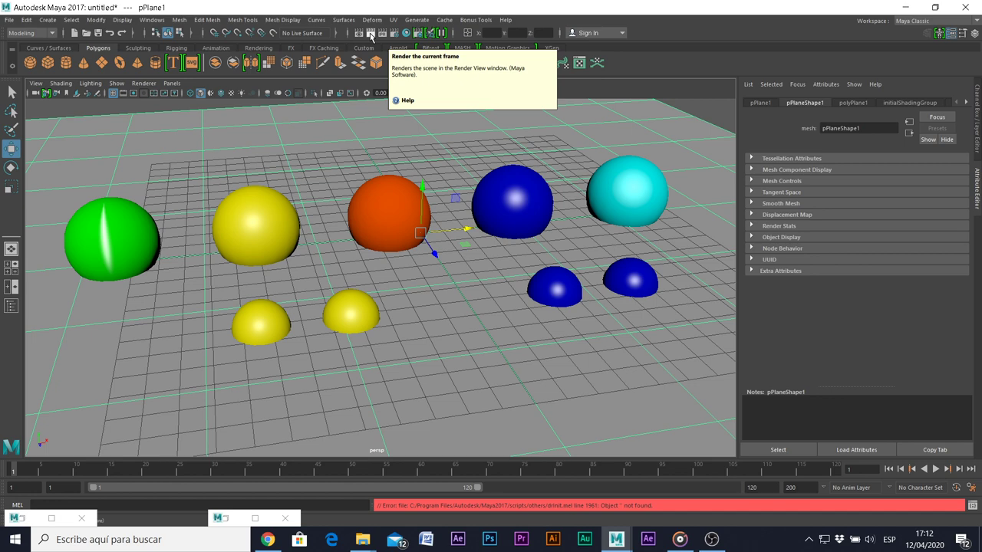
Step: Render a Maya Software test frame of the coloured spheres, then minimize the Render View
{"action": "left_click", "coordinate": [370, 33]}
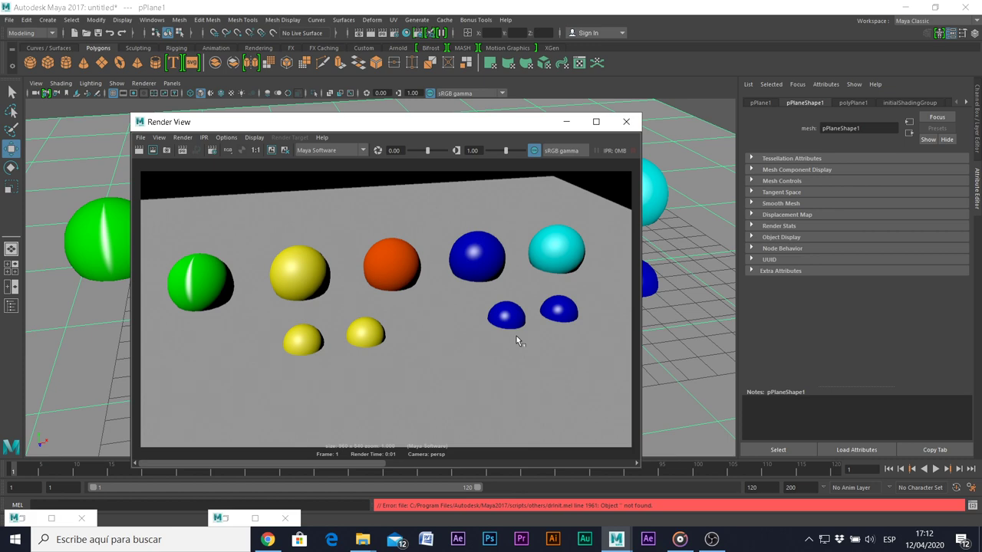
{"action": "left_click", "coordinate": [565, 121]}
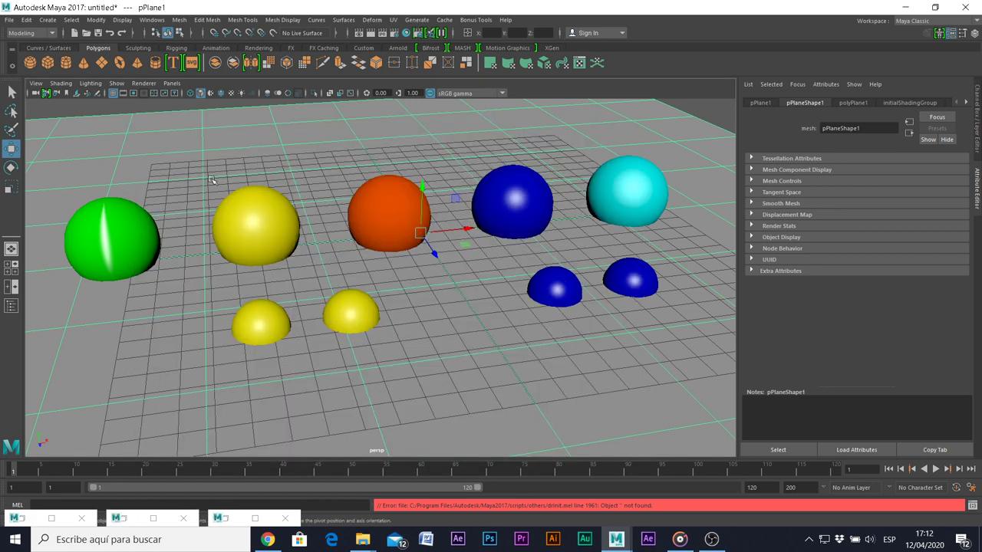
Step: Create a directional light from the Rendering shelf and raise it above the spheres
{"action": "left_click", "coordinate": [261, 48]}
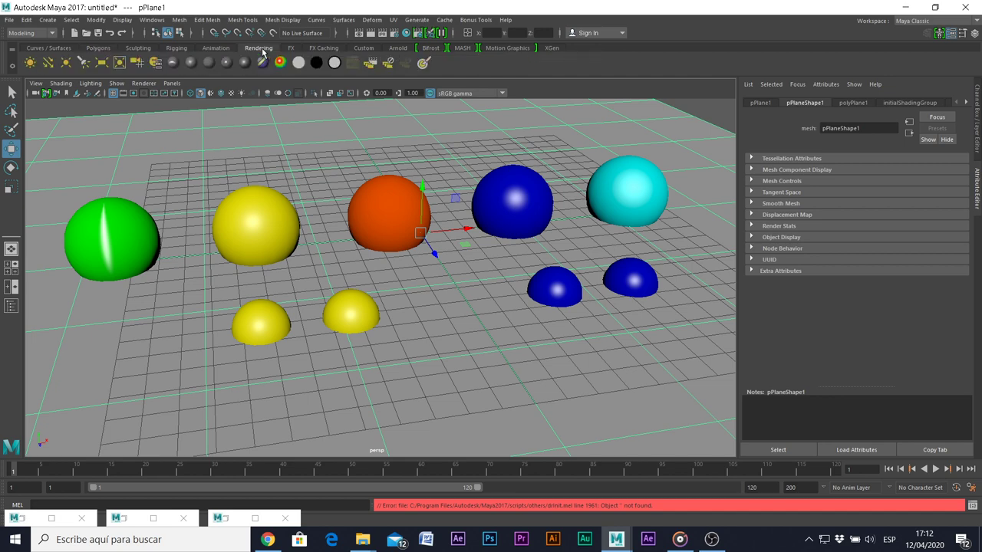
{"action": "left_click", "coordinate": [47, 63]}
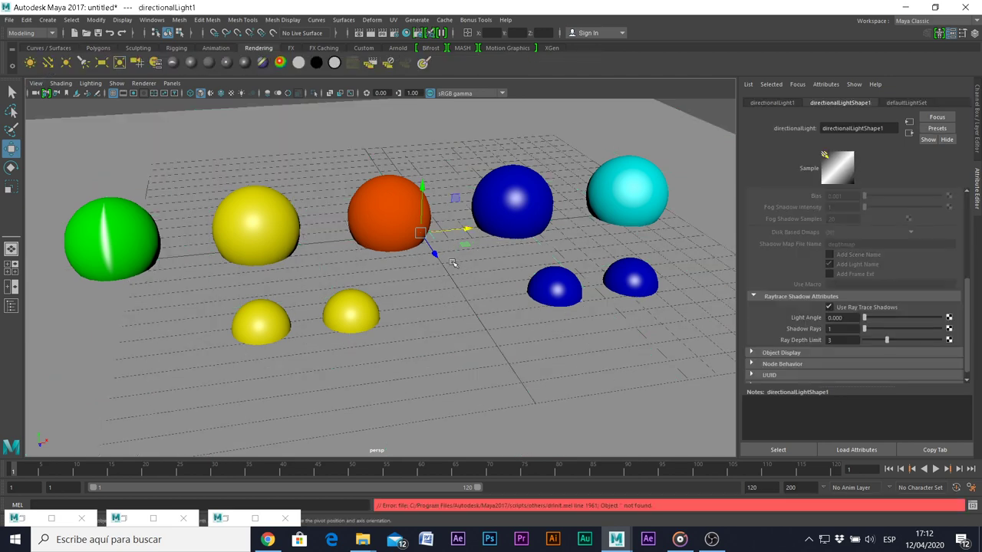
{"action": "left_click_drag", "start_coordinate": [434, 250], "coordinate": [506, 377]}
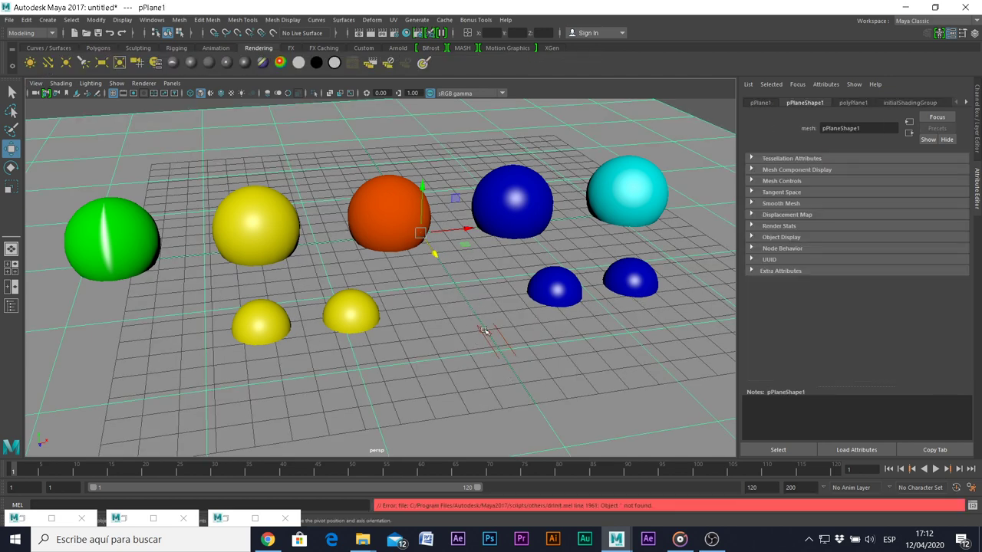
{"action": "left_click", "coordinate": [489, 336]}
{"action": "left_click_drag", "start_coordinate": [500, 302], "coordinate": [510, 171]}
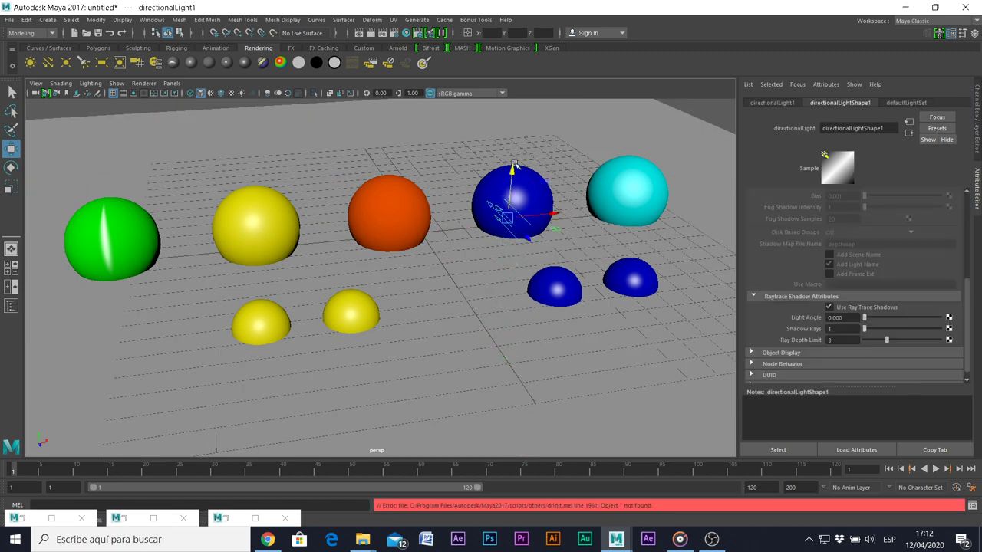
{"action": "mouse_move", "coordinate": [465, 302]}
{"action": "left_mouse_down", "text": "alt"}
{"action": "mouse_move", "coordinate": [551, 276]}
{"action": "mouse_move", "coordinate": [521, 298]}
{"action": "left_mouse_up", "text": "alt"}
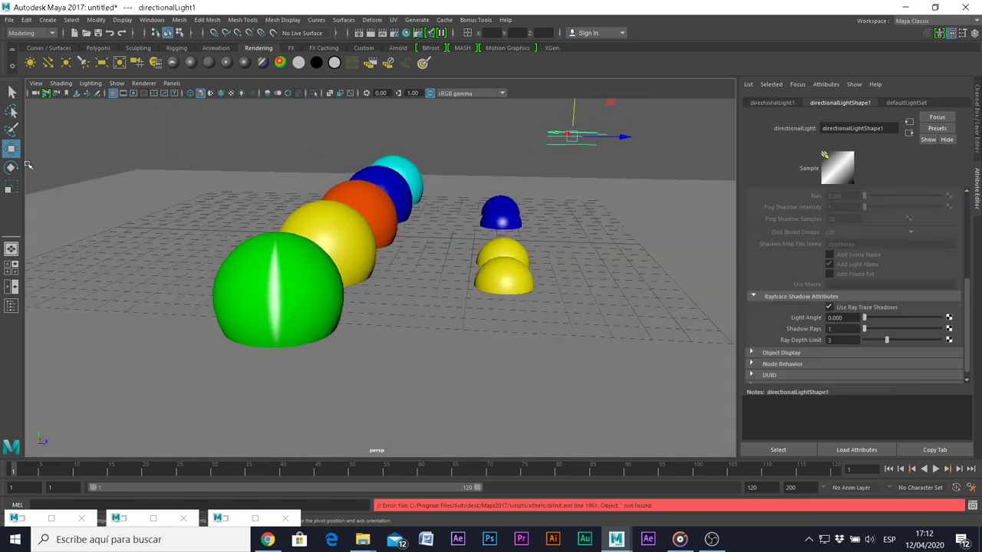
Step: Rotate the directional light to shine down on the spheres, then deselect it
{"action": "key", "text": "e"}
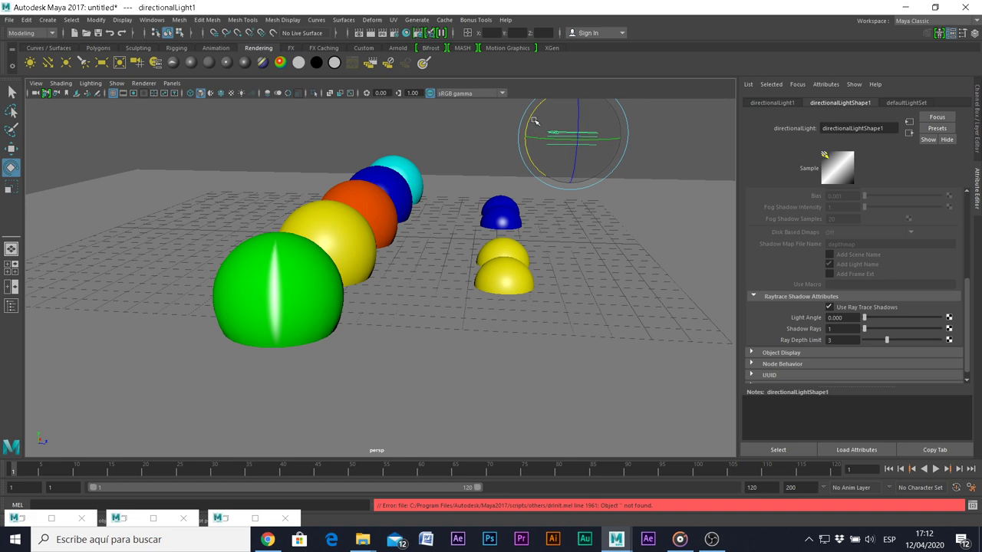
{"action": "left_click_drag", "start_coordinate": [534, 123], "coordinate": [512, 149]}
{"action": "left_click", "coordinate": [510, 324]}
{"action": "mouse_move", "coordinate": [510, 325]}
{"action": "left_mouse_down", "text": "alt"}
{"action": "mouse_move", "coordinate": [521, 316]}
{"action": "mouse_move", "coordinate": [308, 220]}
{"action": "left_mouse_up", "text": "alt"}
{"action": "scroll", "coordinate": [521, 316], "scroll_direction": "down", "scroll_amount": 5}
{"action": "scroll", "coordinate": [530, 344], "scroll_direction": "down", "scroll_amount": 5}
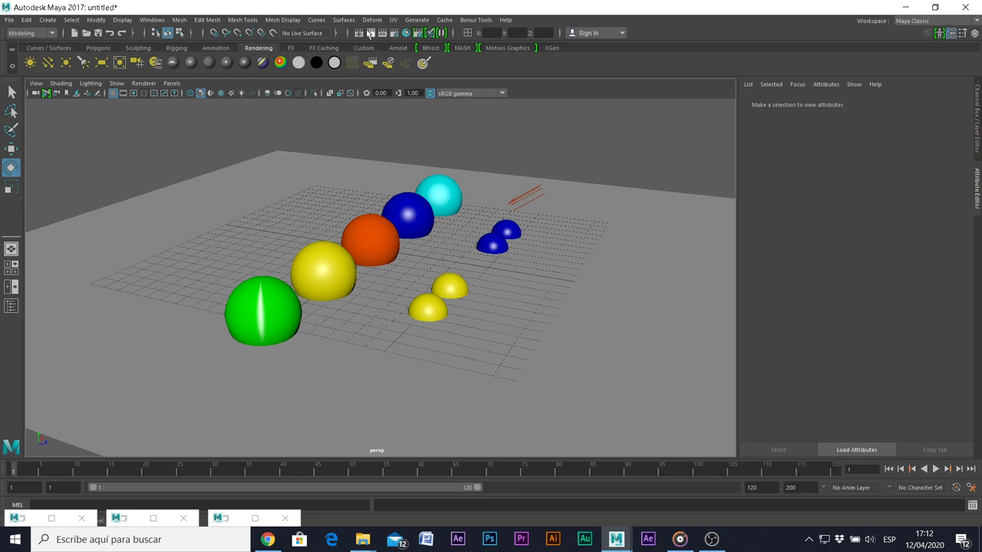
Step: Test-render the lit scene, then select the directional light to show its shadow attributes
{"action": "left_click", "coordinate": [371, 33]}
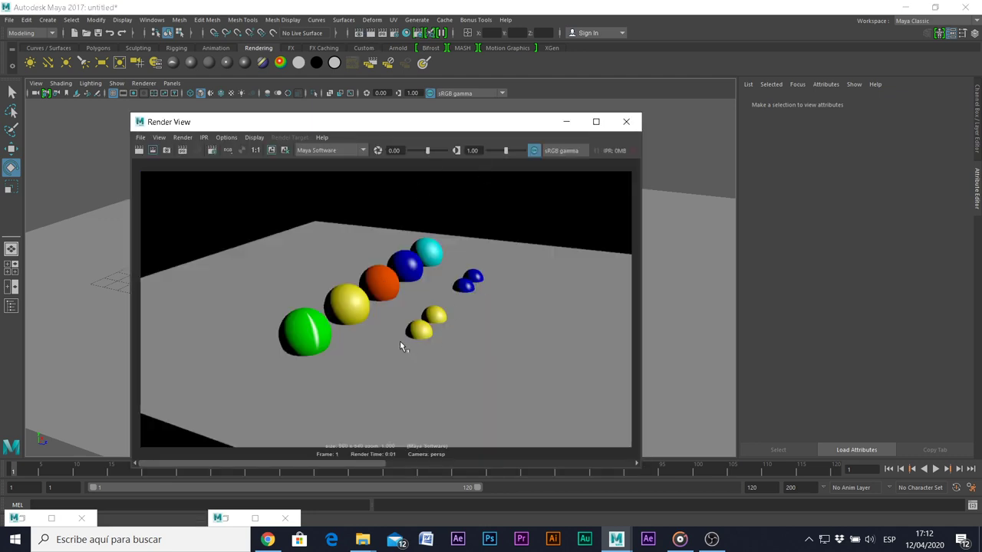
{"action": "left_click", "coordinate": [567, 123]}
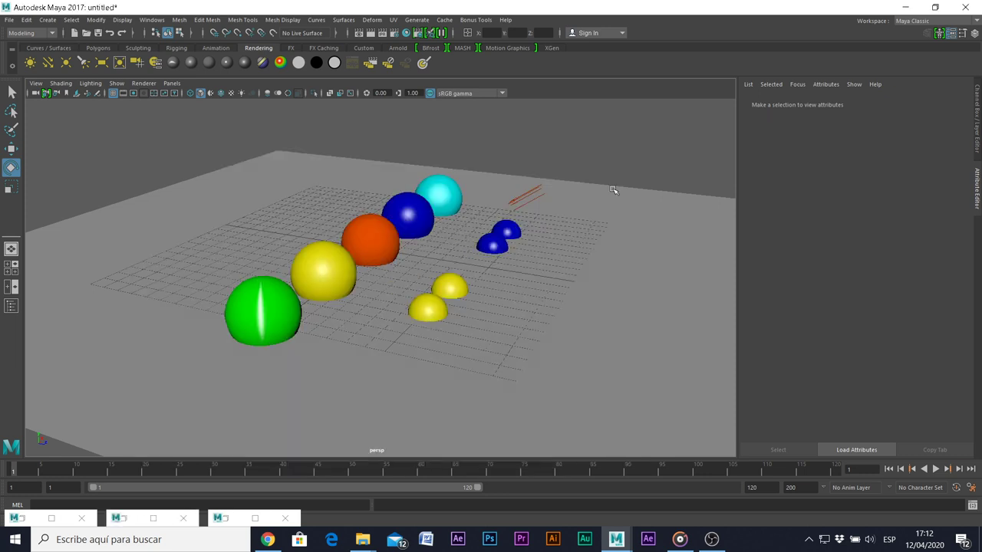
{"action": "left_click", "coordinate": [527, 197]}
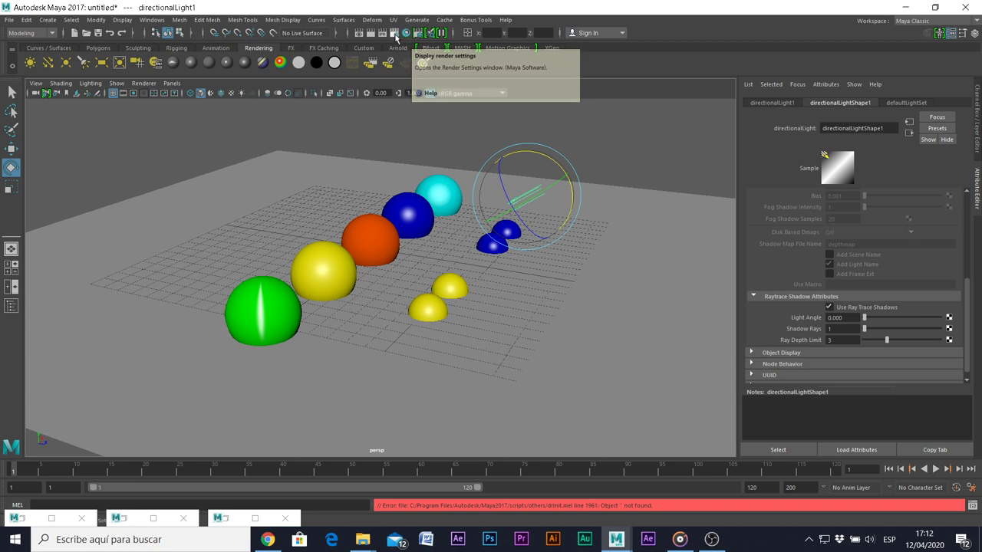
Step: Enable Raytracing under Maya Software's Raytracing Quality in Render Settings, then minimize the window
{"action": "left_click", "coordinate": [398, 36]}
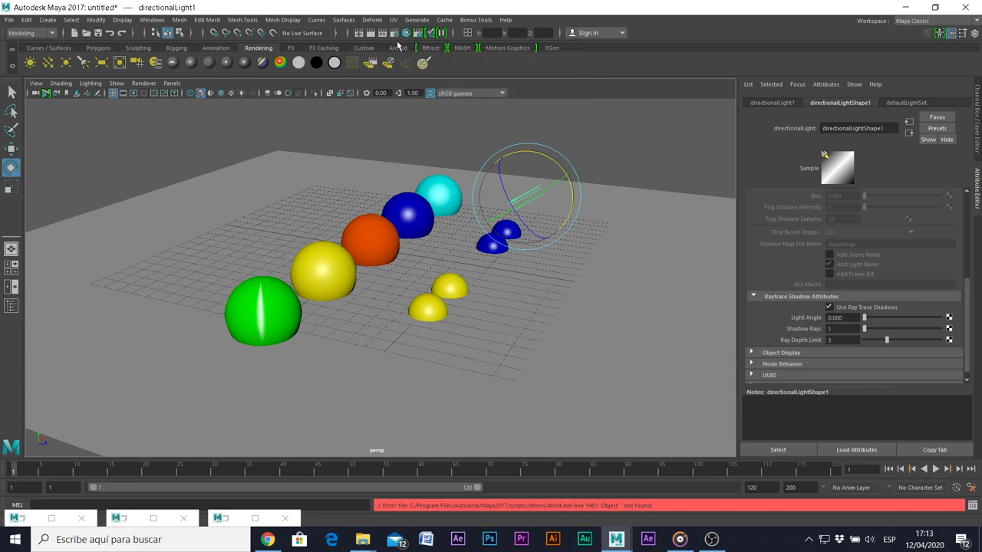
{"action": "left_click", "coordinate": [395, 36]}
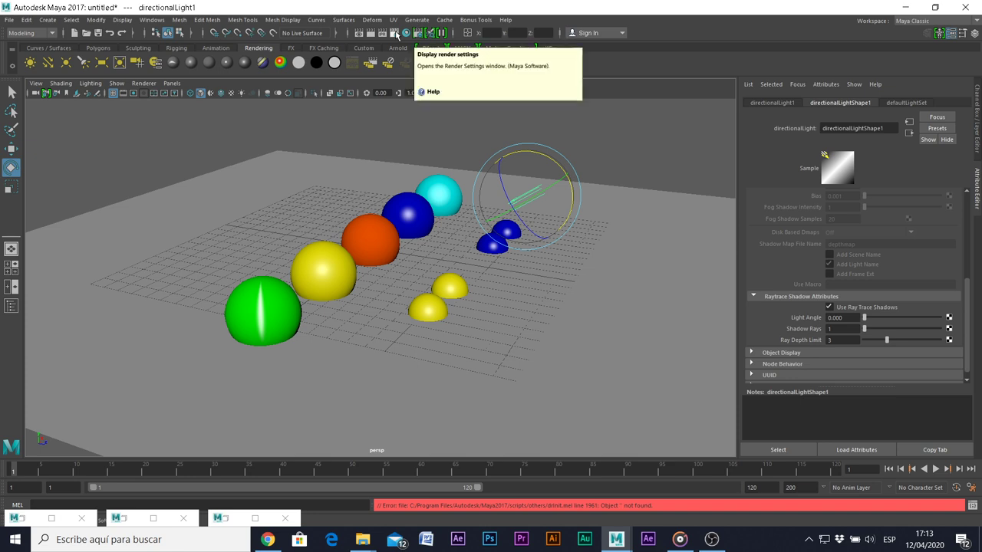
{"action": "left_click", "coordinate": [235, 520]}
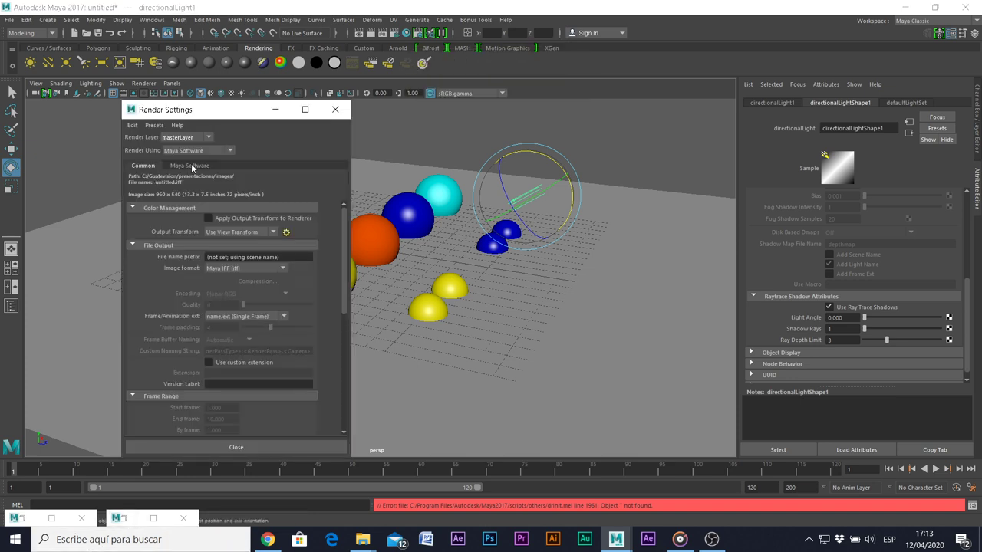
{"action": "left_click", "coordinate": [191, 167]}
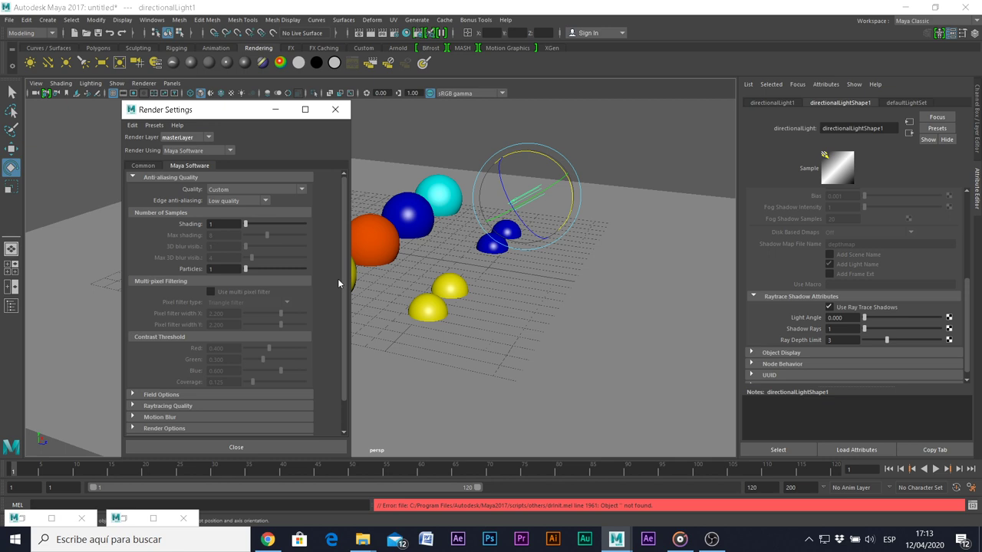
{"action": "scroll", "coordinate": [344, 267], "scroll_direction": "down", "scroll_amount": 1}
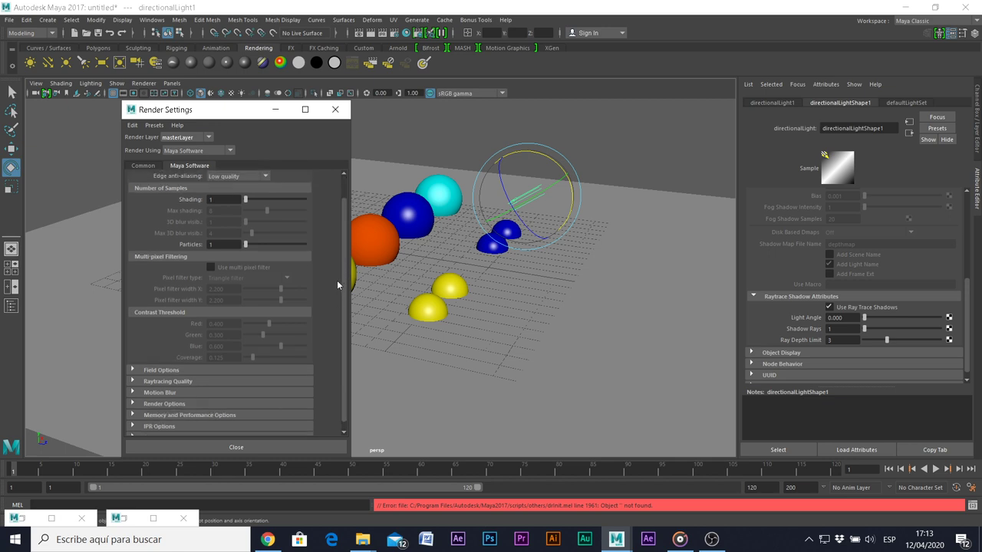
{"action": "scroll", "coordinate": [344, 259], "scroll_direction": "up", "scroll_amount": 1}
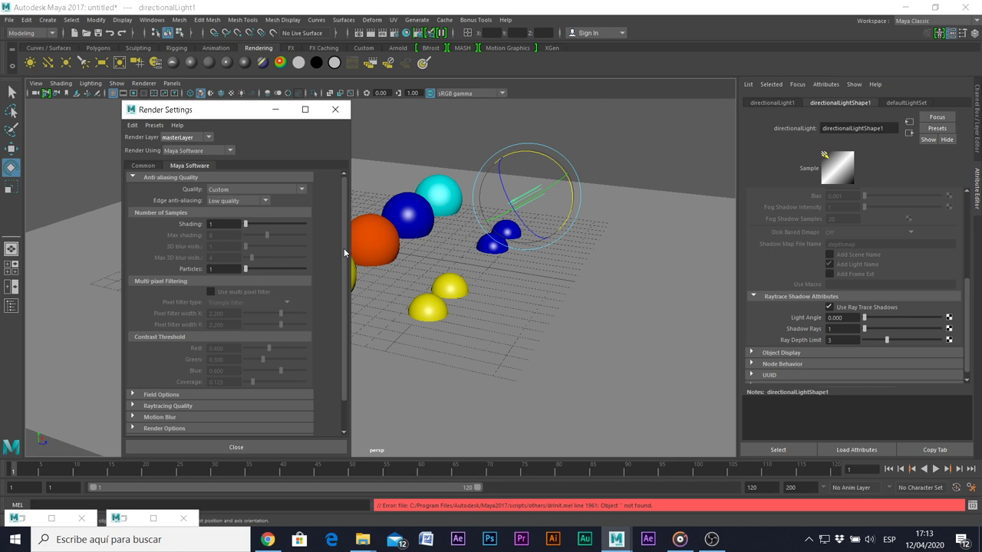
{"action": "left_click_drag", "start_coordinate": [345, 253], "coordinate": [342, 272]}
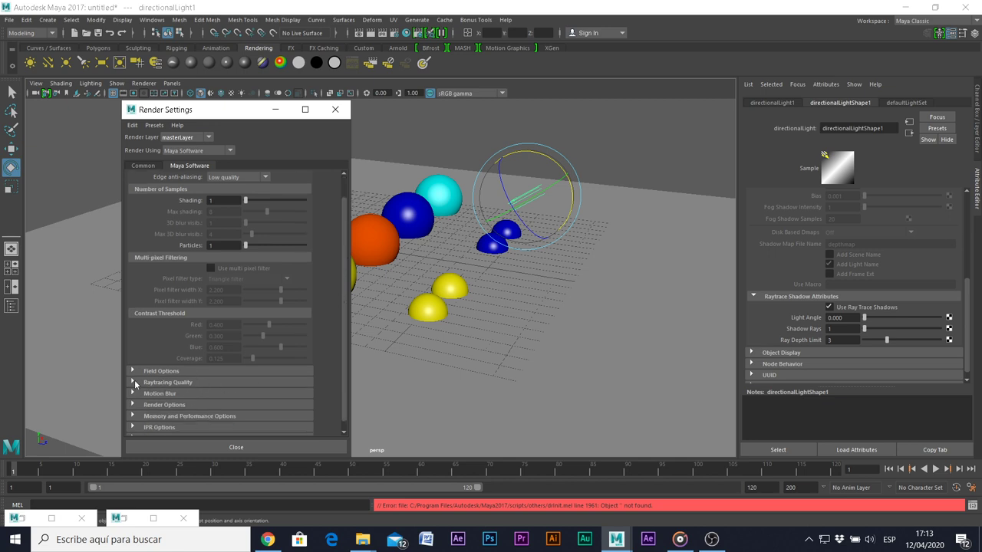
{"action": "left_click", "coordinate": [133, 382]}
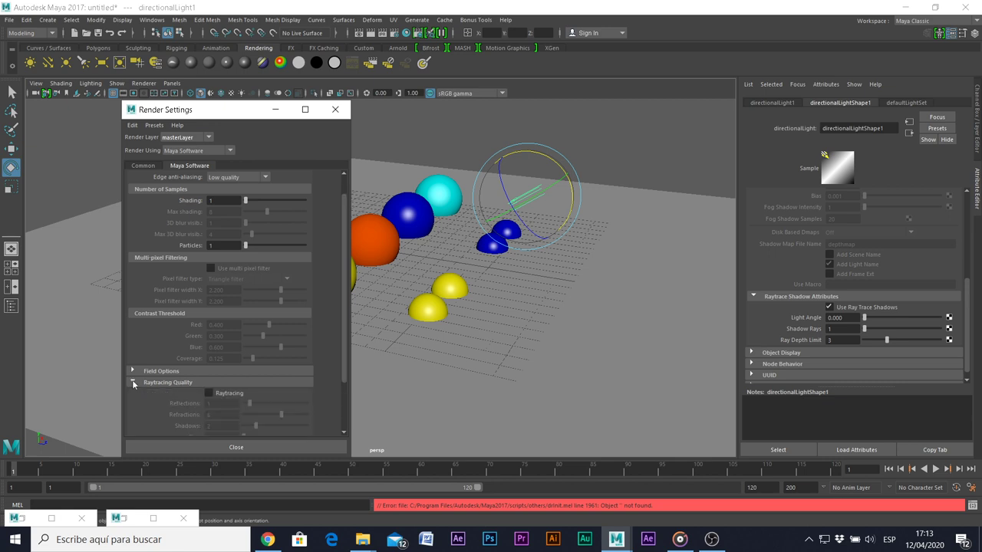
{"action": "left_click", "coordinate": [209, 394]}
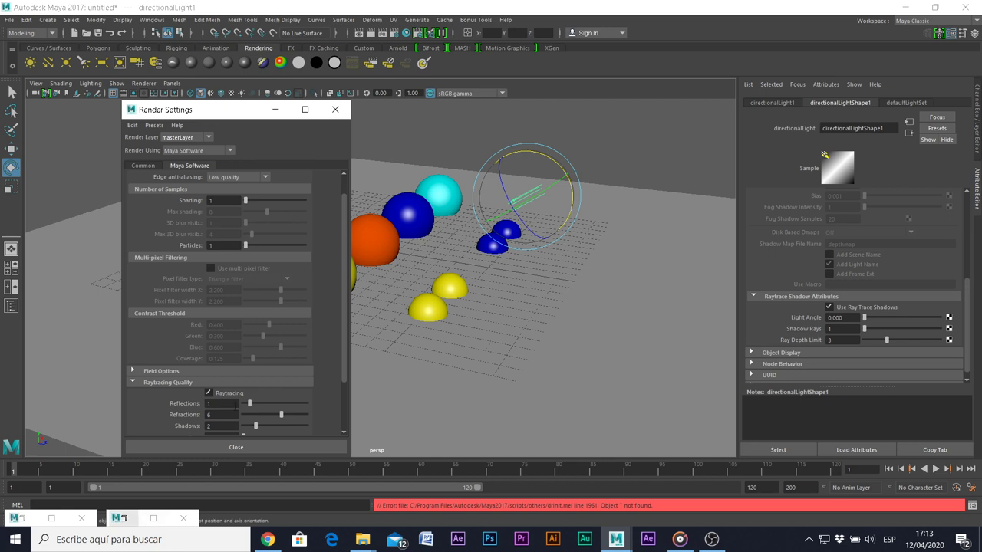
{"action": "left_click", "coordinate": [276, 110]}
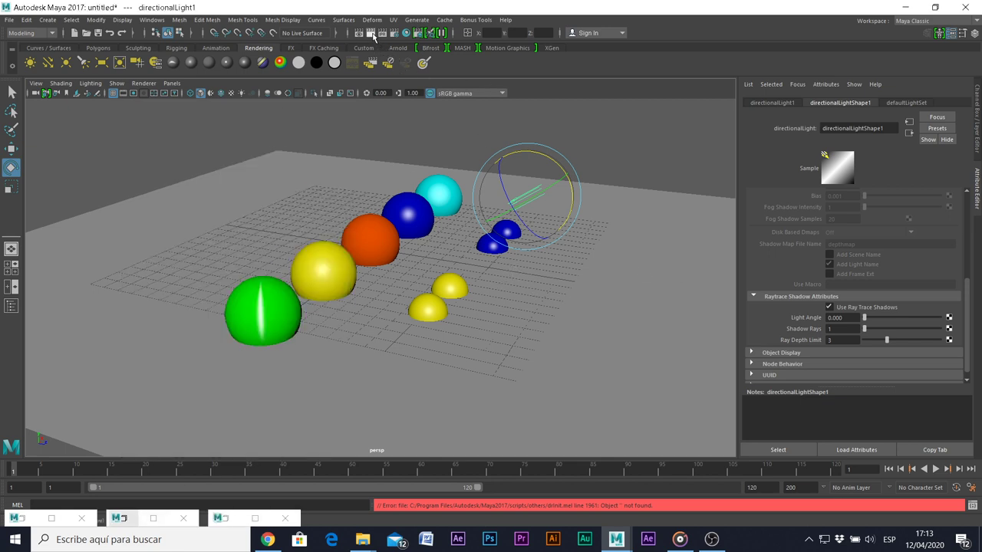
Step: Render the raytraced scene, zoom in and re-render, then select the ground plane
{"action": "left_click", "coordinate": [367, 33]}
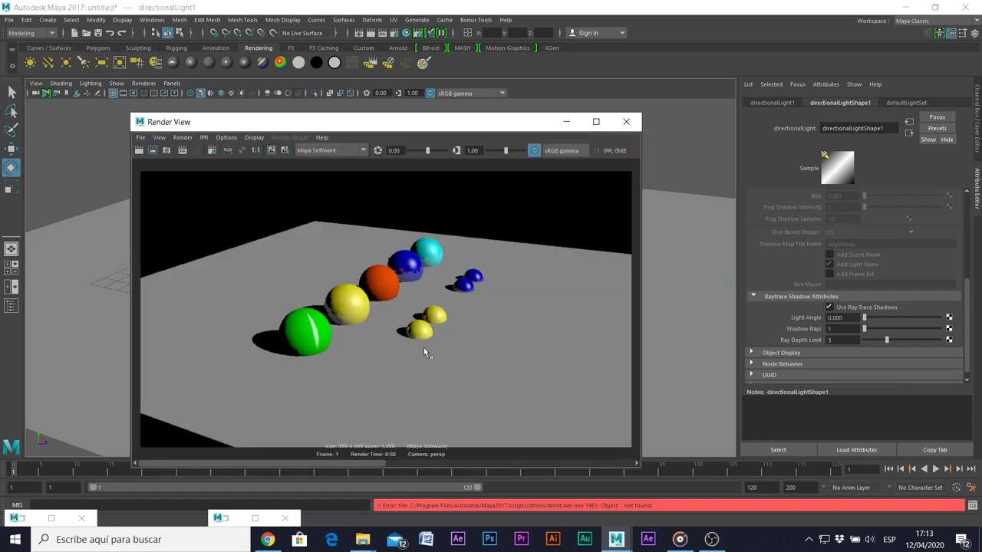
{"action": "left_click", "coordinate": [626, 121]}
{"action": "scroll", "coordinate": [423, 273], "scroll_direction": "up", "scroll_amount": 2}
{"action": "scroll", "coordinate": [423, 273], "scroll_direction": "up", "scroll_amount": 2}
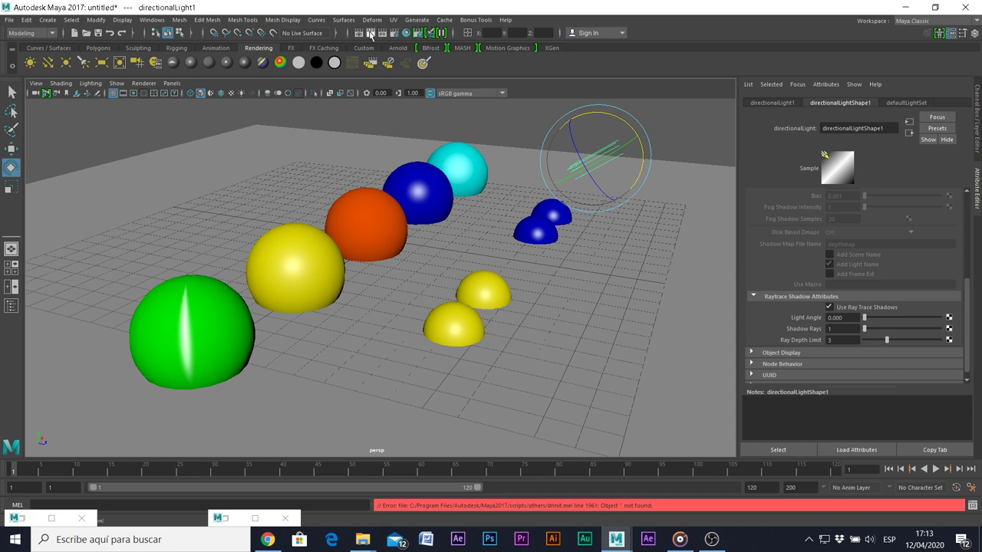
{"action": "left_click", "coordinate": [371, 34]}
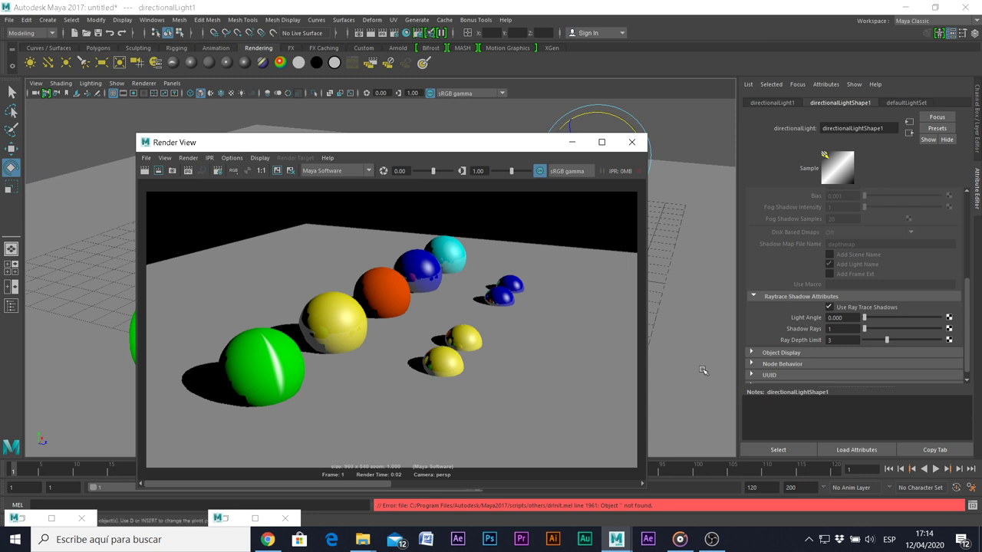
{"action": "left_click", "coordinate": [702, 335]}
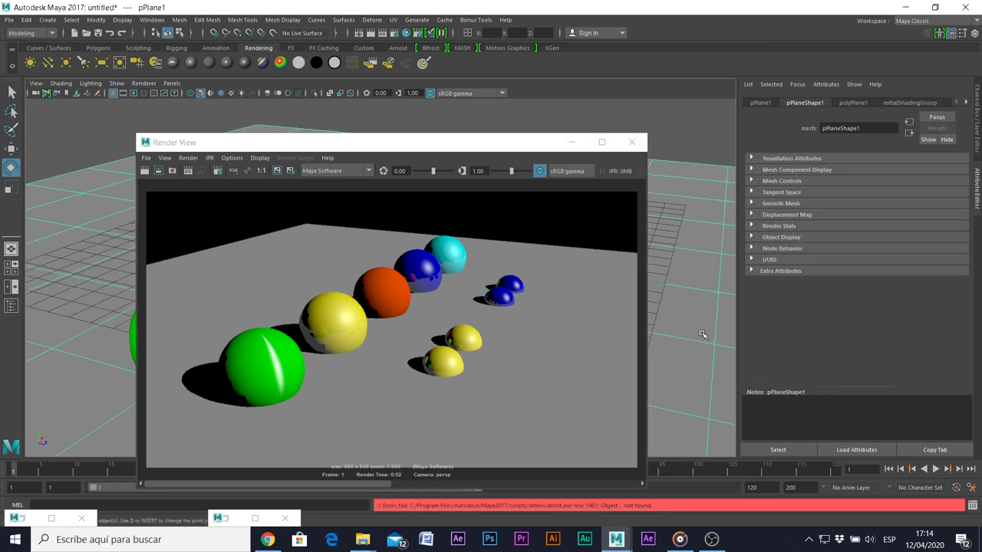
Step: Assign a new Blinn material to the ground plane and set its colour to white
{"action": "left_click", "coordinate": [191, 63]}
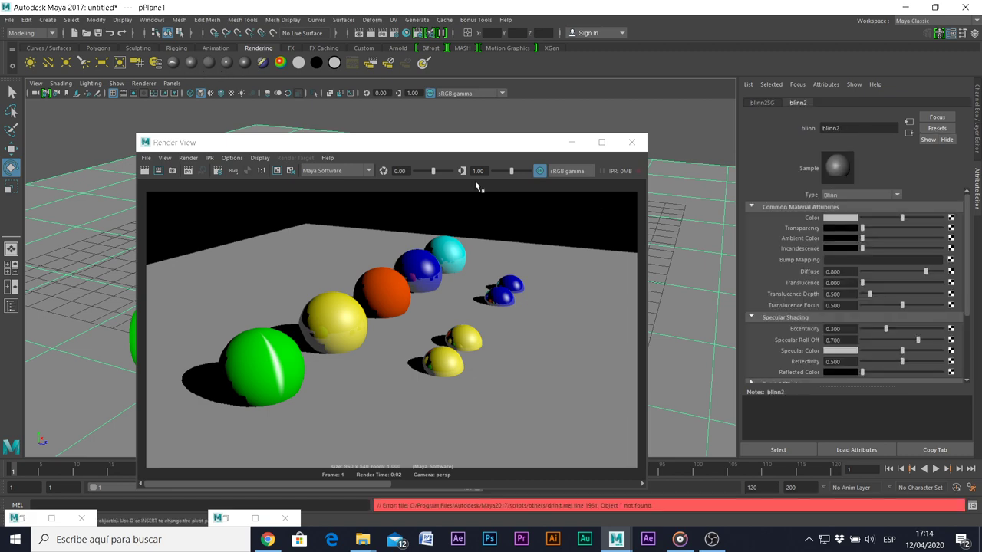
{"action": "left_click", "coordinate": [841, 218]}
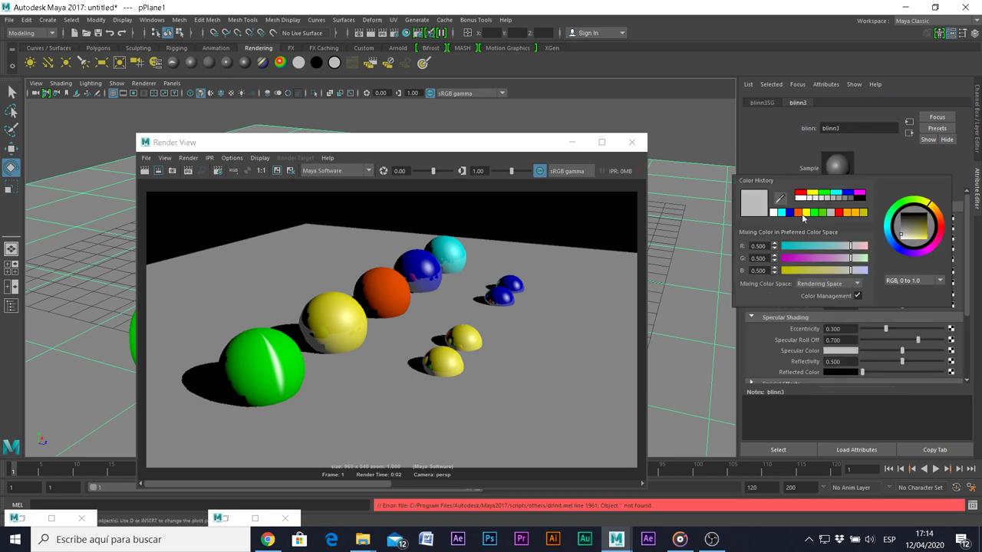
{"action": "left_click", "coordinate": [802, 213]}
{"action": "left_click", "coordinate": [571, 142]}
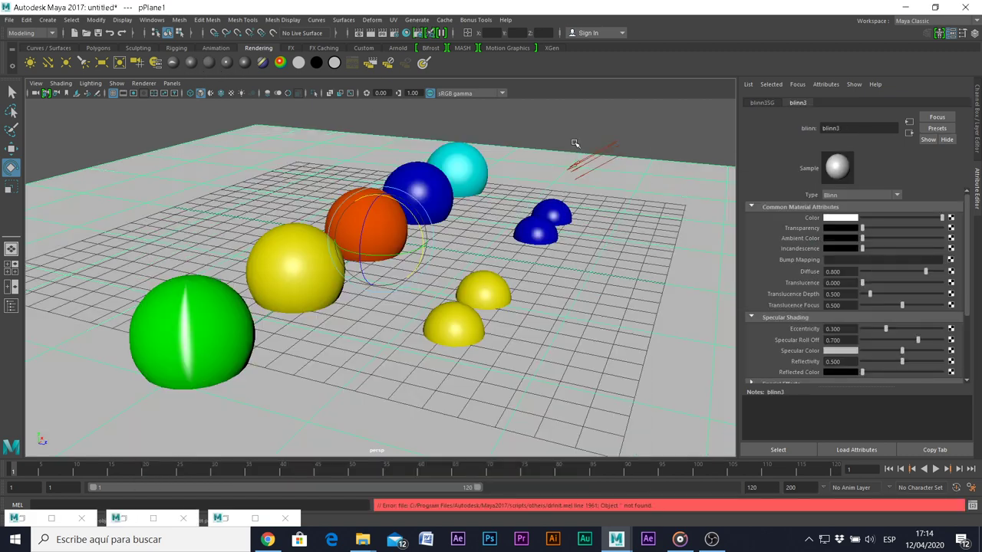
Step: Stretch the orange sphere sideways and render the scene with the white floor
{"action": "left_click_drag", "start_coordinate": [452, 302], "coordinate": [479, 278], "text": "alt"}
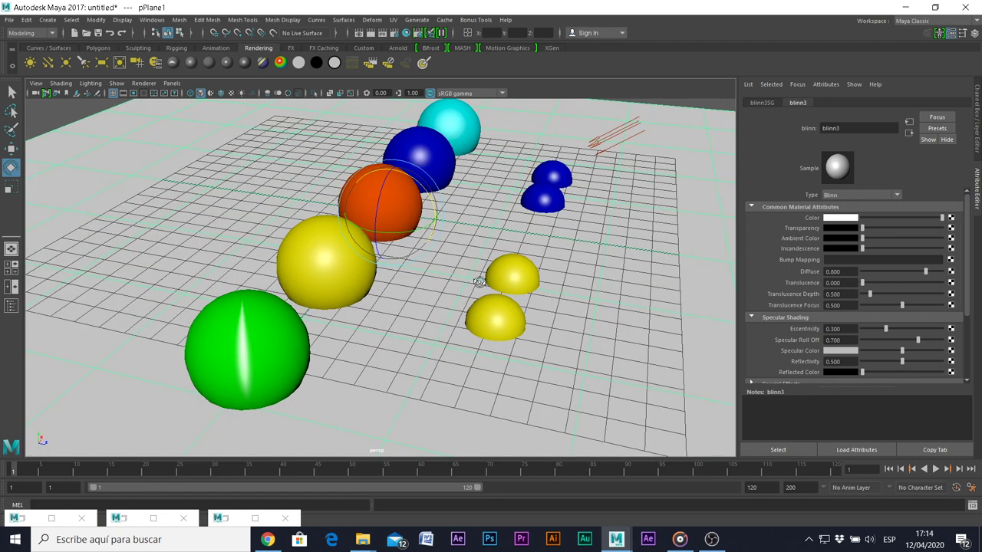
{"action": "left_click", "coordinate": [11, 186]}
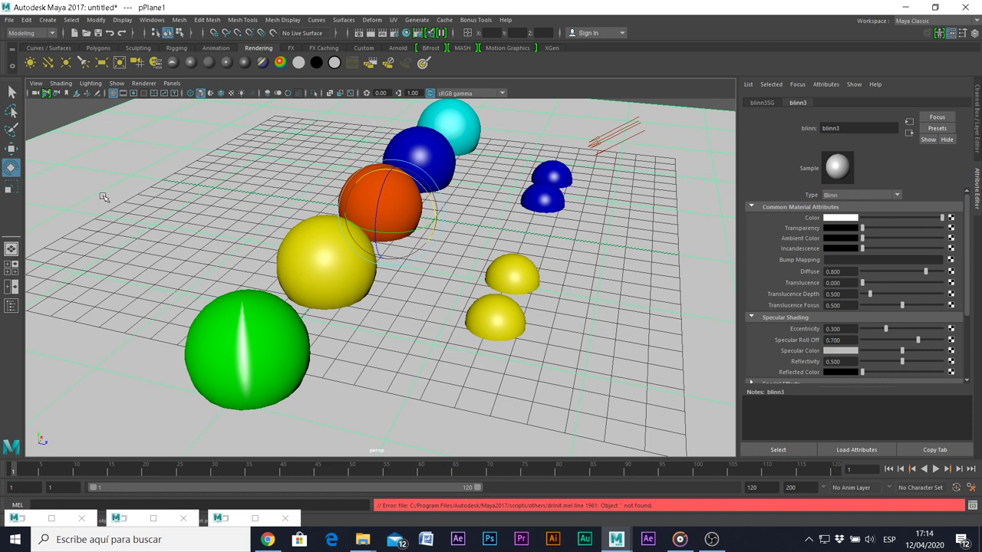
{"action": "left_click_drag", "start_coordinate": [432, 221], "coordinate": [483, 222]}
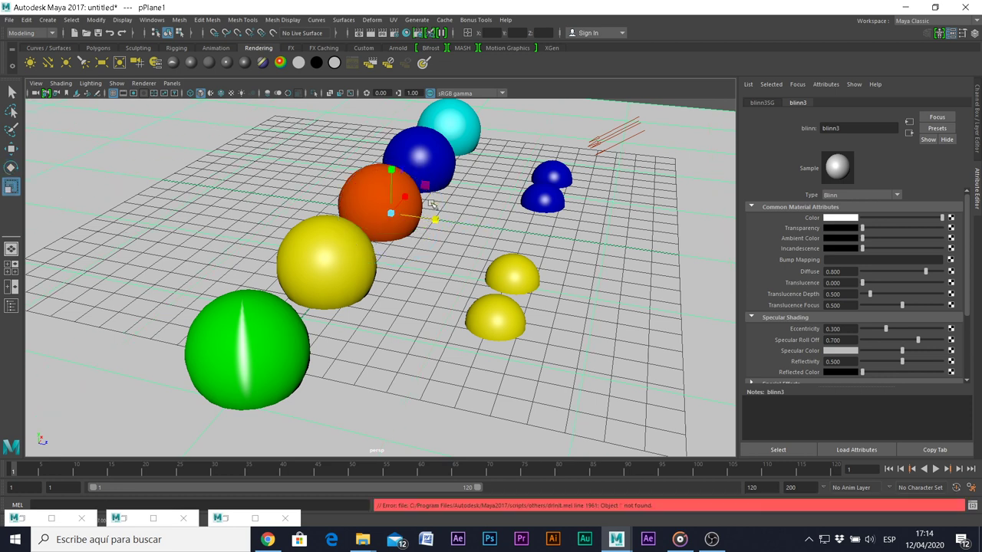
{"action": "left_click_drag", "start_coordinate": [405, 200], "coordinate": [410, 192]}
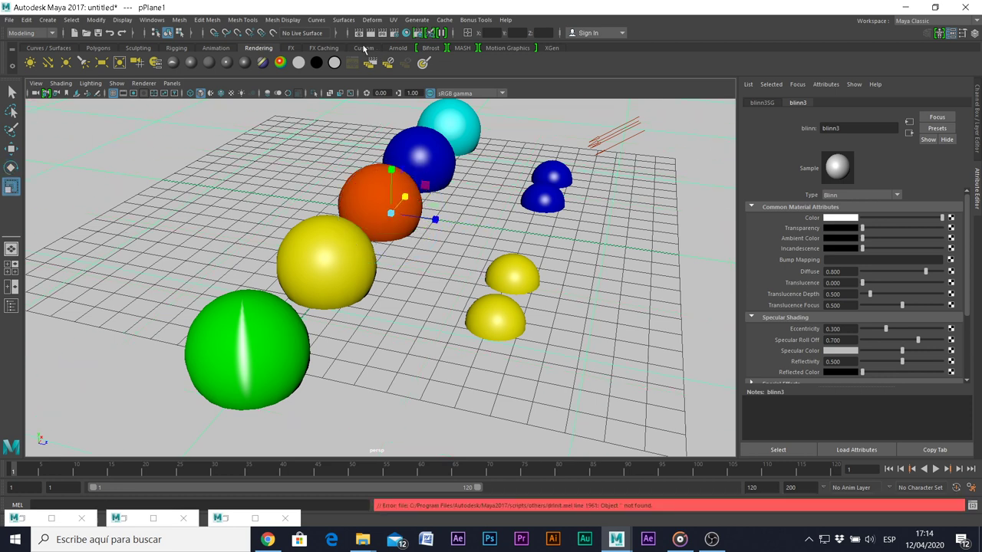
{"action": "left_click", "coordinate": [375, 34]}
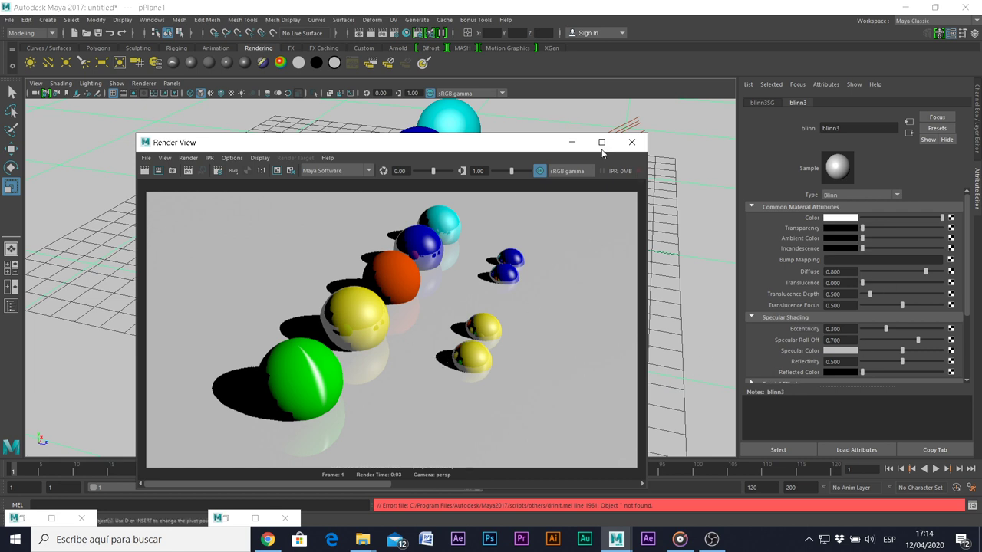
Step: Select the directional light to load directionalLightShape1 in the Attribute Editor
{"action": "left_click", "coordinate": [633, 123]}
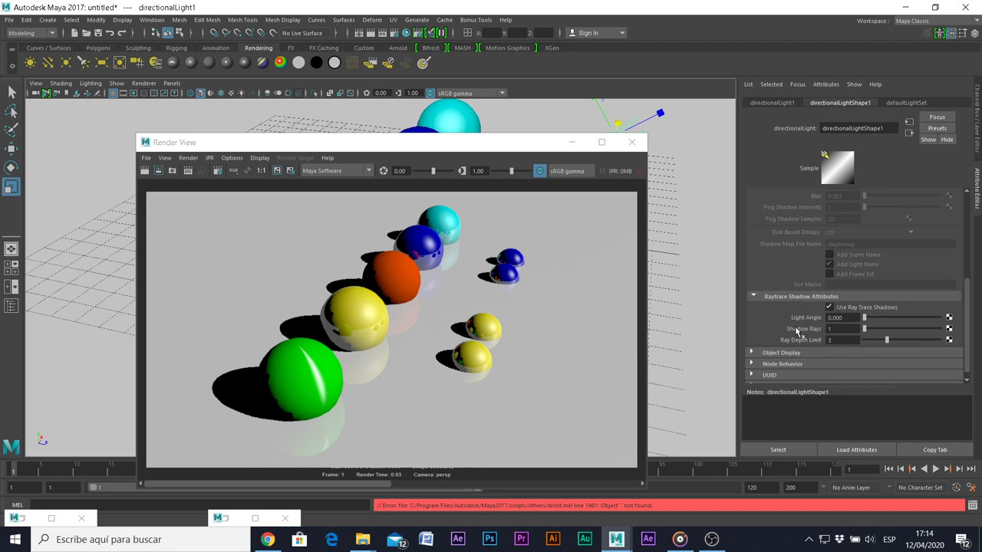
Step: Set Light Angle 7.397, 9 Shadow Rays and Ray Depth Limit 7, checking with region renders
{"action": "left_click_drag", "start_coordinate": [864, 319], "coordinate": [874, 333]}
{"action": "left_click_drag", "start_coordinate": [179, 270], "coordinate": [386, 454]}
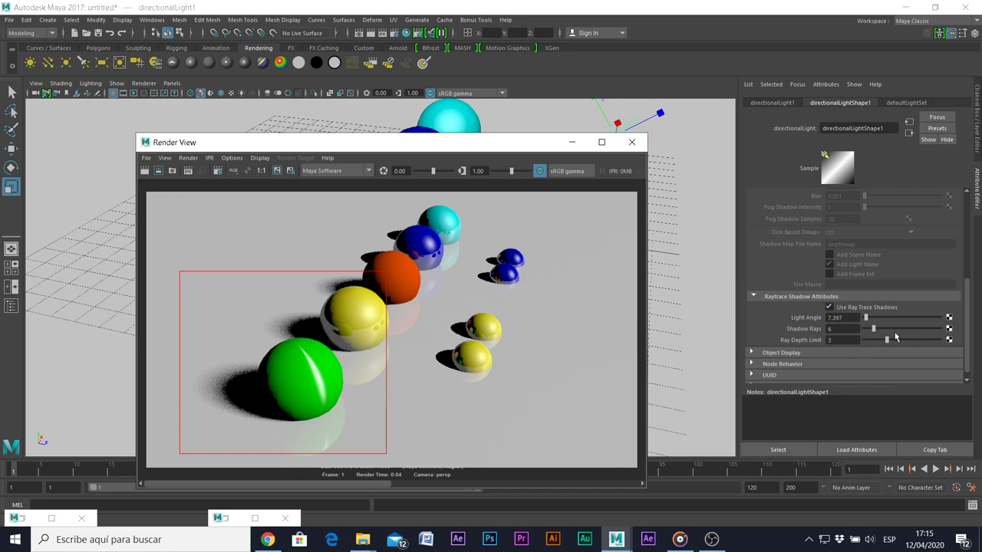
{"action": "mouse_move", "coordinate": [887, 341]}
{"action": "left_mouse_down"}
{"action": "mouse_move", "coordinate": [917, 340]}
{"action": "mouse_move", "coordinate": [880, 330]}
{"action": "left_mouse_up"}
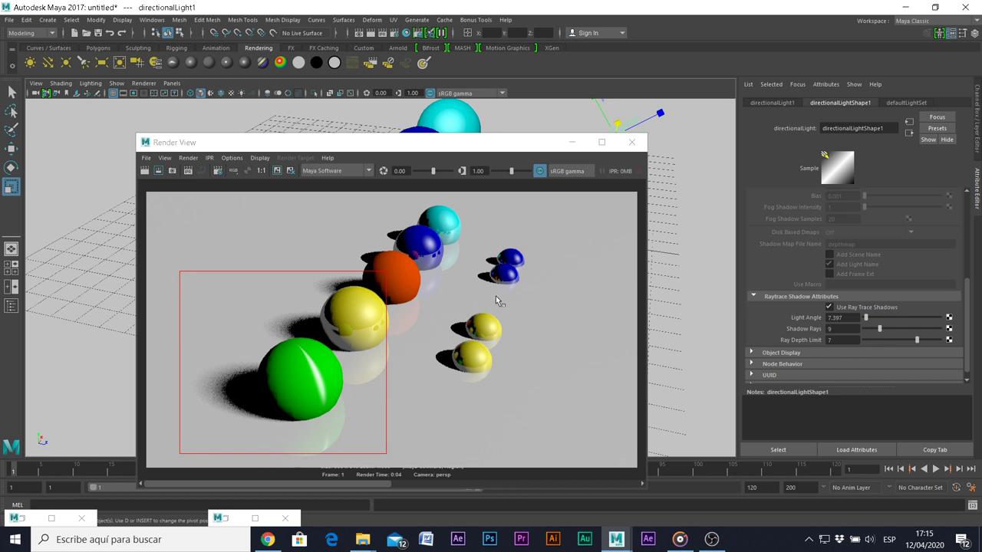
{"action": "left_click_drag", "start_coordinate": [184, 253], "coordinate": [409, 455]}
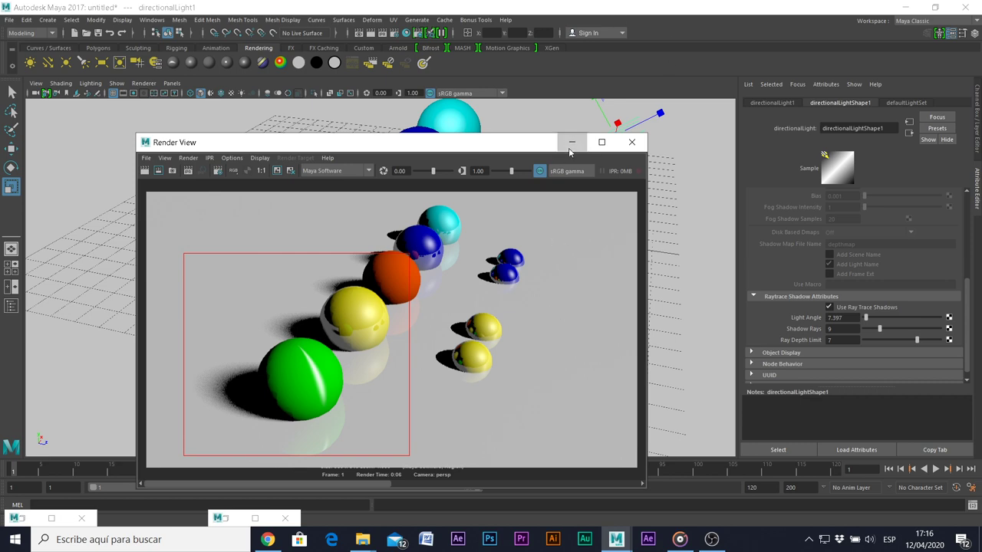
{"action": "left_click", "coordinate": [571, 143]}
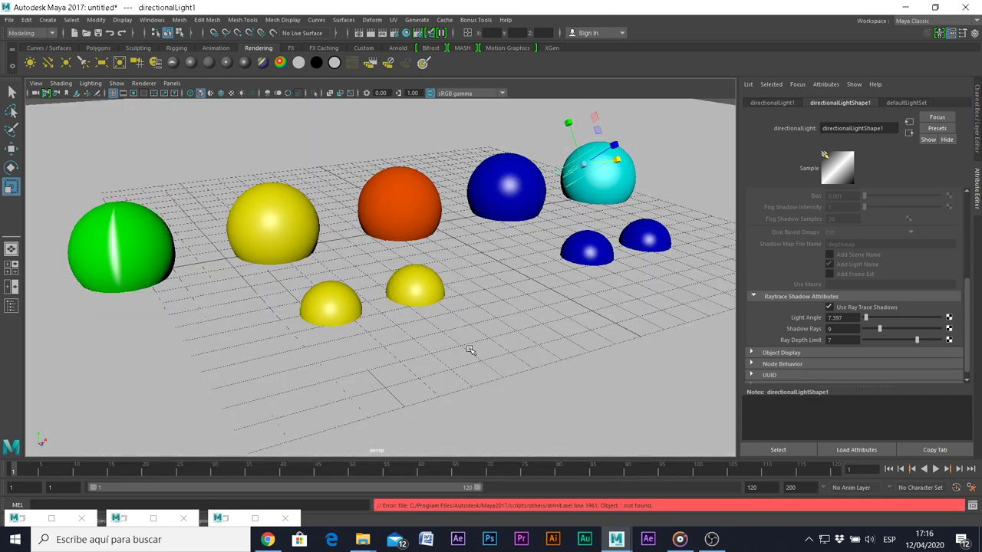